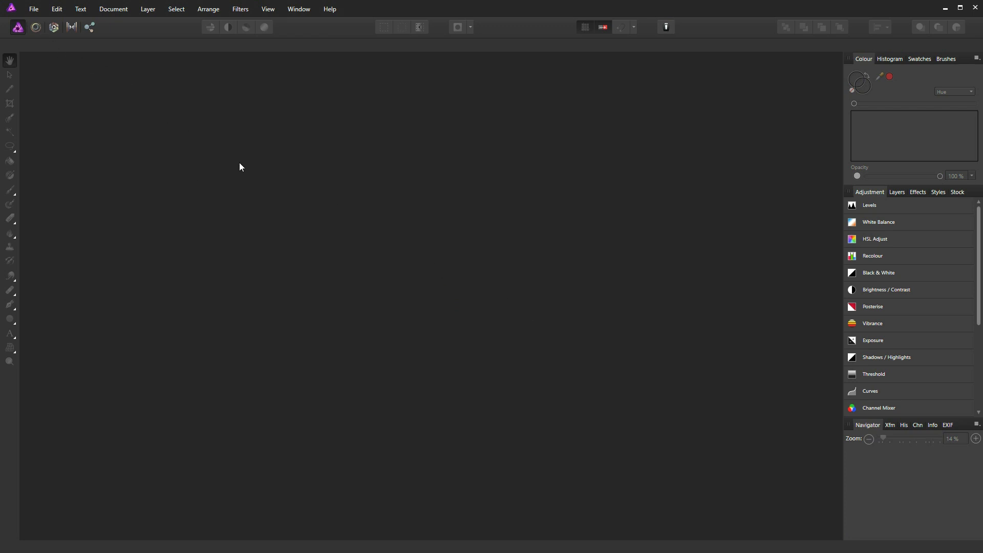
Open the photos DSC01135.jpg and DSC01127.jpg from the jpegs folder together
left_click(35, 9)
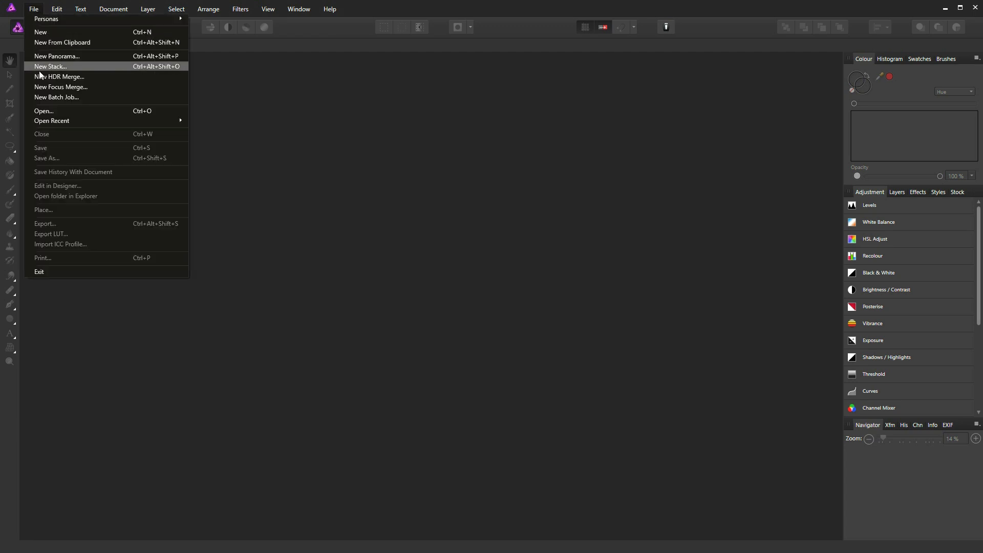
left_click(51, 111)
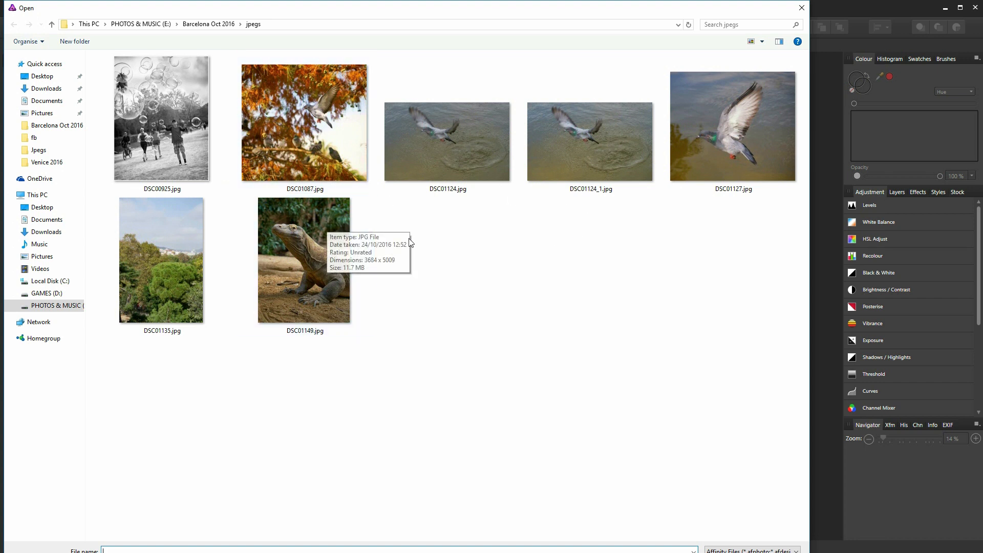
left_click(167, 279)
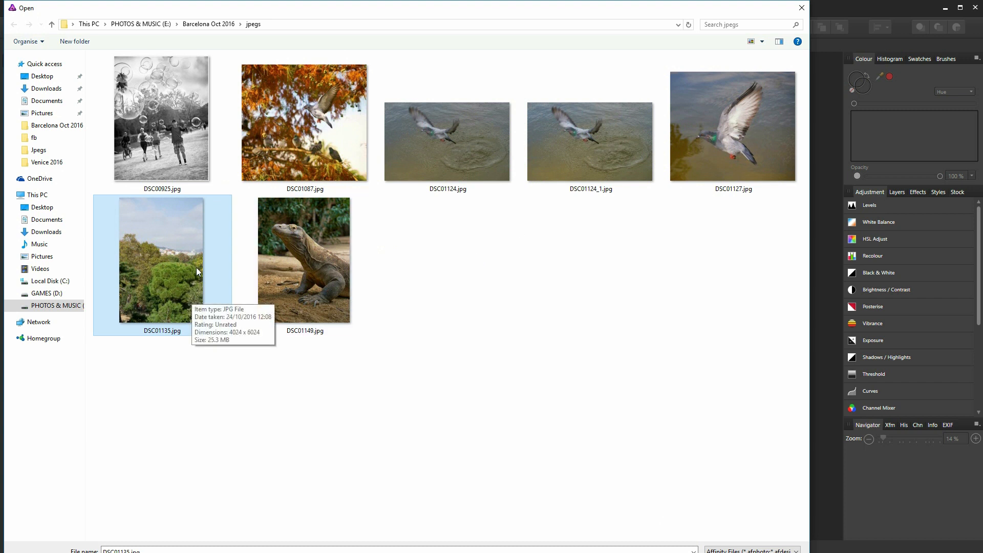
left_click(741, 128, "ctrl")
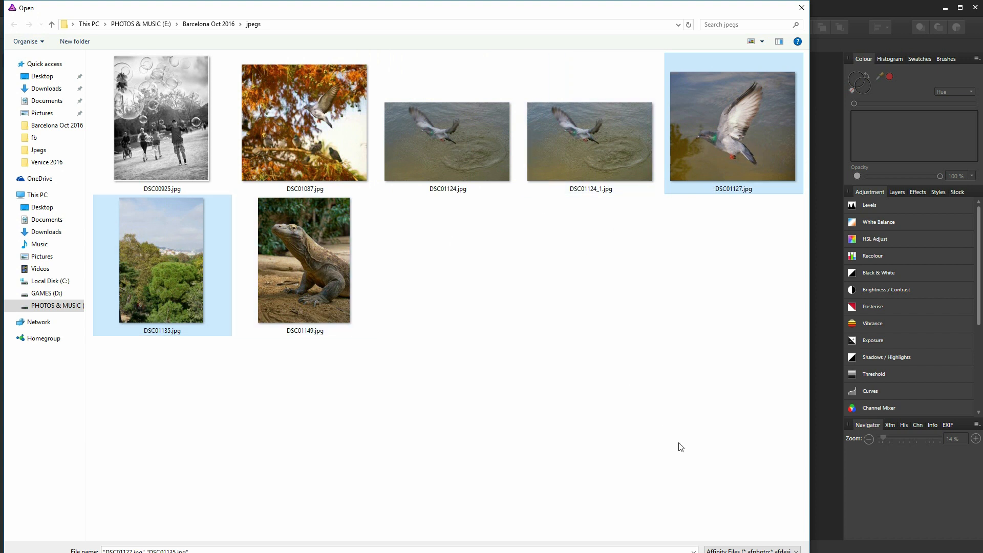
key("Return")
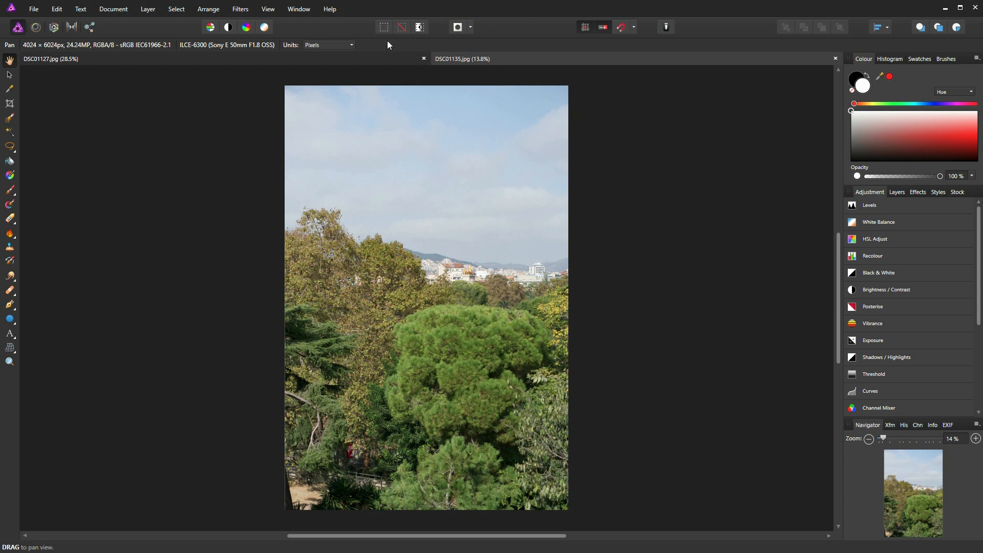
View both open photos in turn, finishing on the pigeon photo DSC01127.jpg
left_click(379, 59)
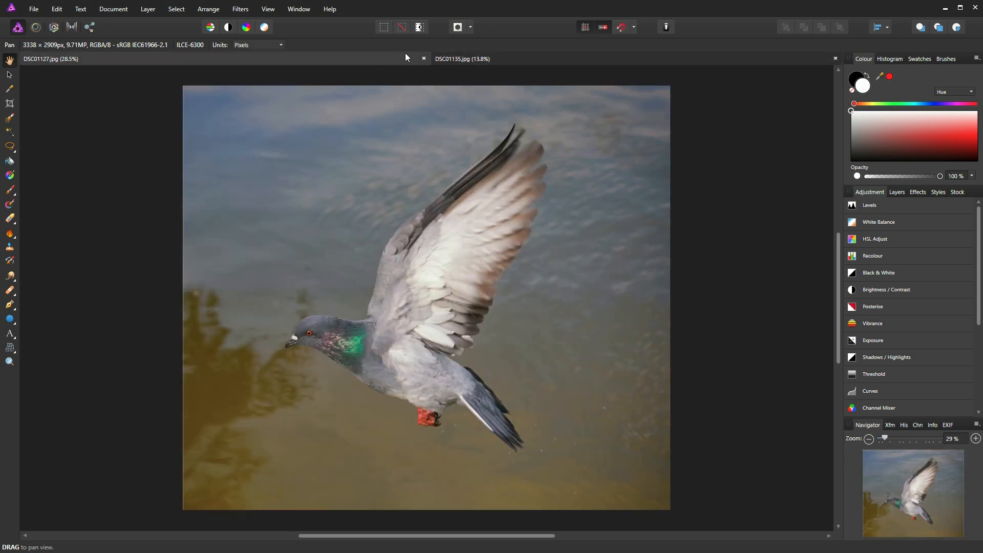
left_click(476, 60)
left_click(336, 60)
Check the mouse-wheel zoom option in the Tools preferences and leave the preferences
left_click(57, 9)
left_click(81, 195)
left_click(618, 248)
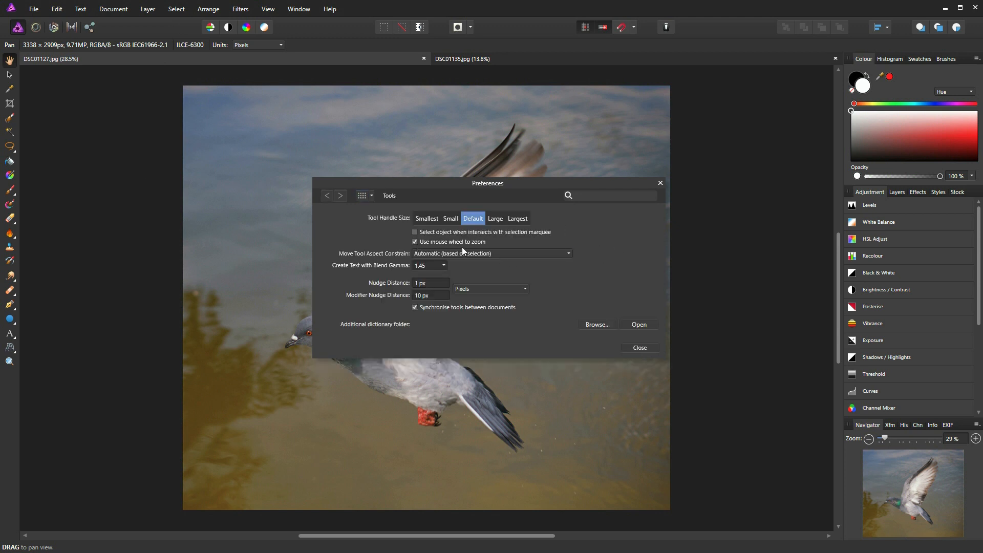
left_click(640, 348)
Examine the pigeon photo at different zoom levels, from the whole image to close feather detail
scroll(405, 313, "up", 4)
scroll(404, 313, "down", 1)
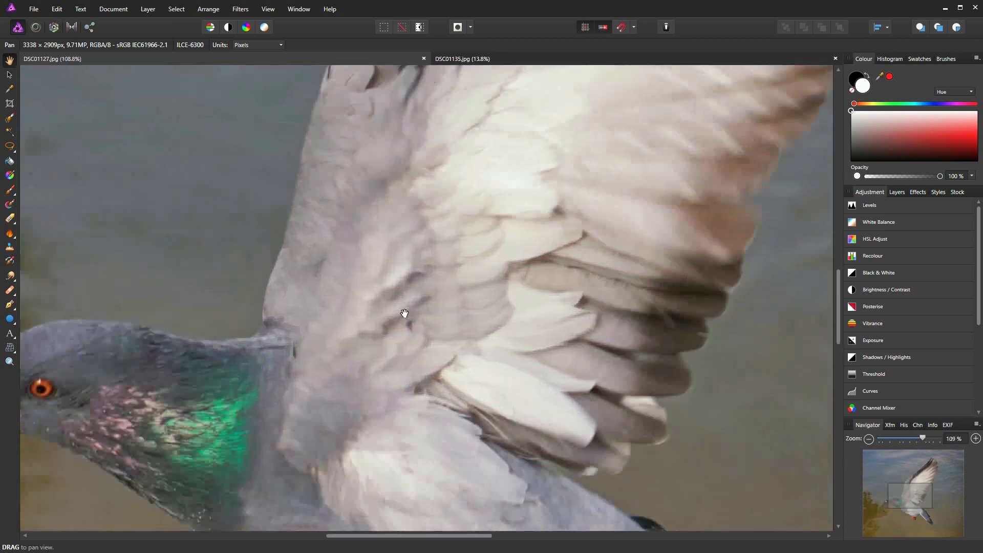
scroll(403, 312, "up", 2)
scroll(402, 312, "down", 4)
scroll(399, 311, "down", 2)
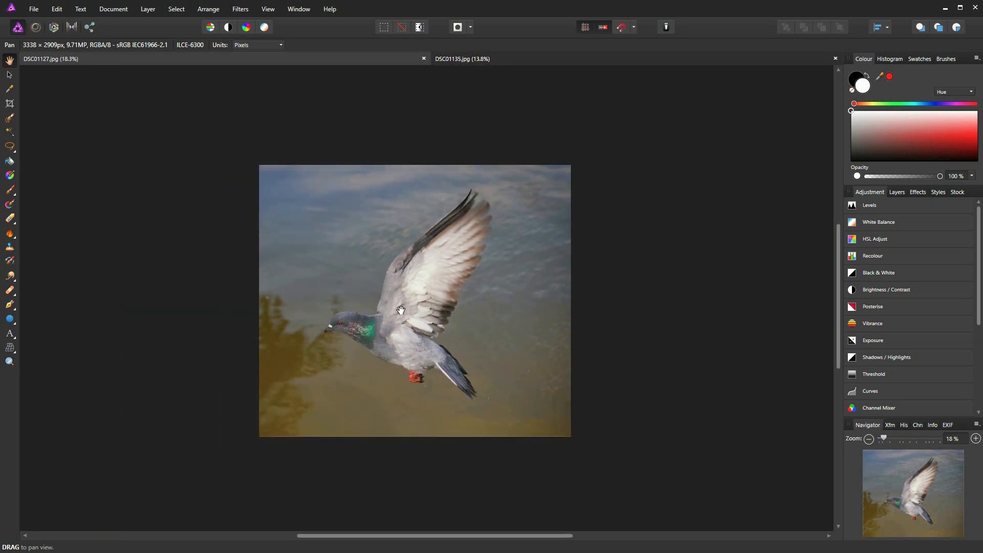
scroll(399, 310, "up", 8)
scroll(399, 309, "down", 6)
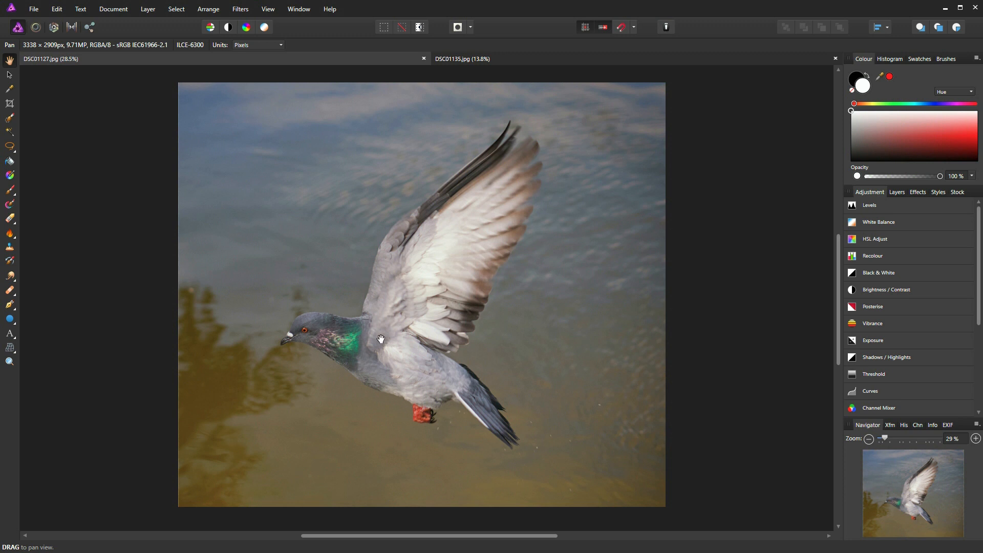
scroll(384, 332, "up", 2)
scroll(383, 332, "up", 1)
scroll(297, 305, "up", 1)
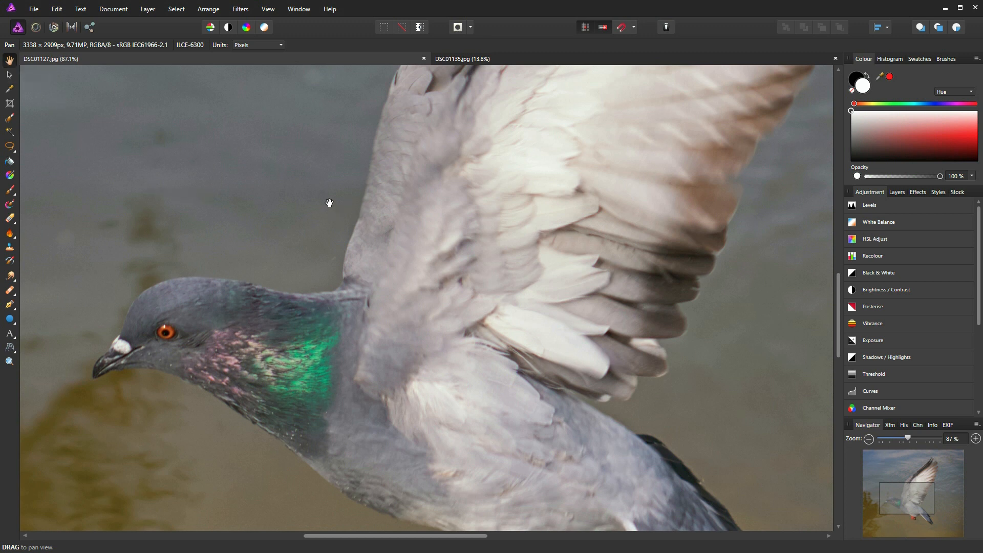
Inspect the pigeon's body, wing and tail up close, and fit the whole photo back in the view
left_click_drag(342, 209, 354, 125)
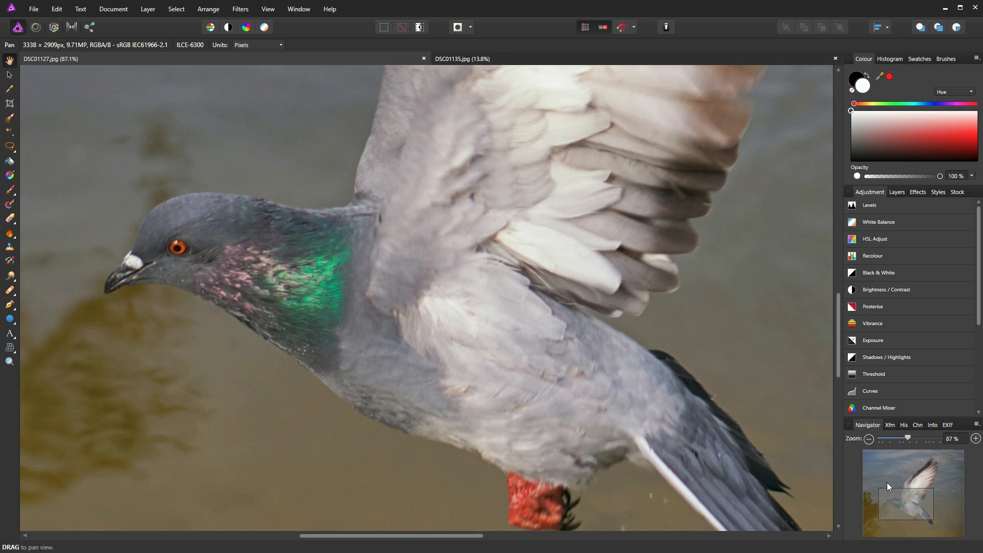
left_click_drag(384, 281, 236, 530)
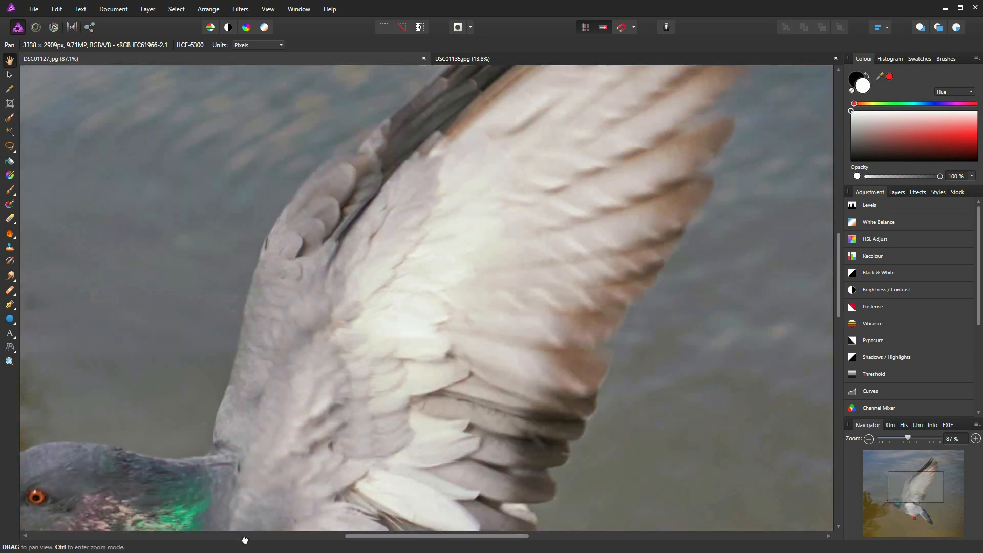
left_click_drag(478, 169, 541, 207)
left_click_drag(459, 384, 379, 198)
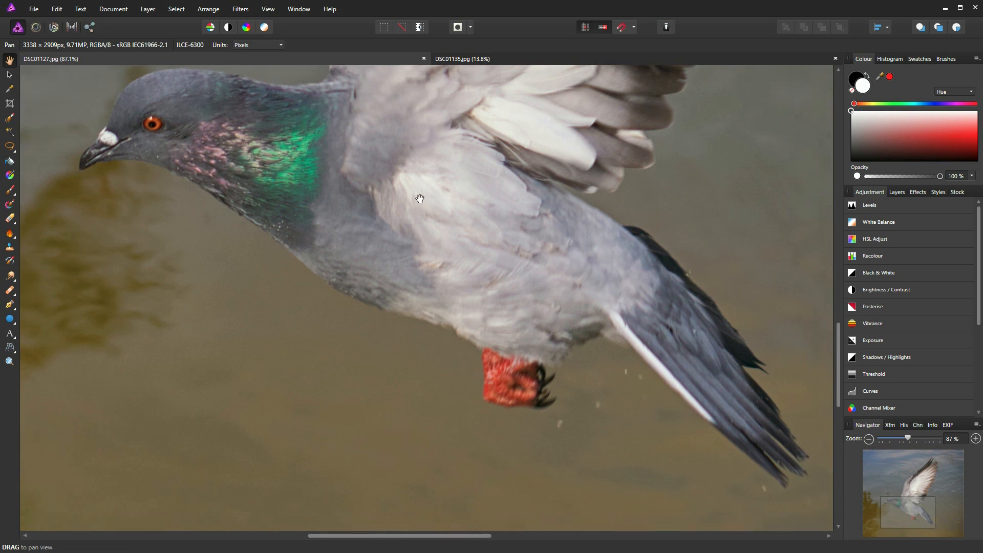
scroll(420, 197, "down", 3)
scroll(419, 197, "down", 5)
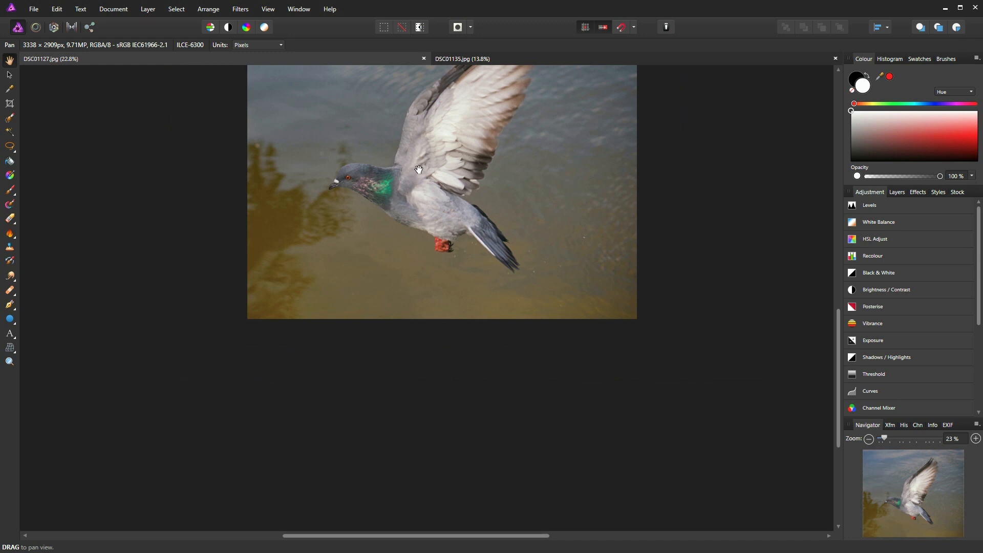
left_click_drag(419, 169, 417, 298)
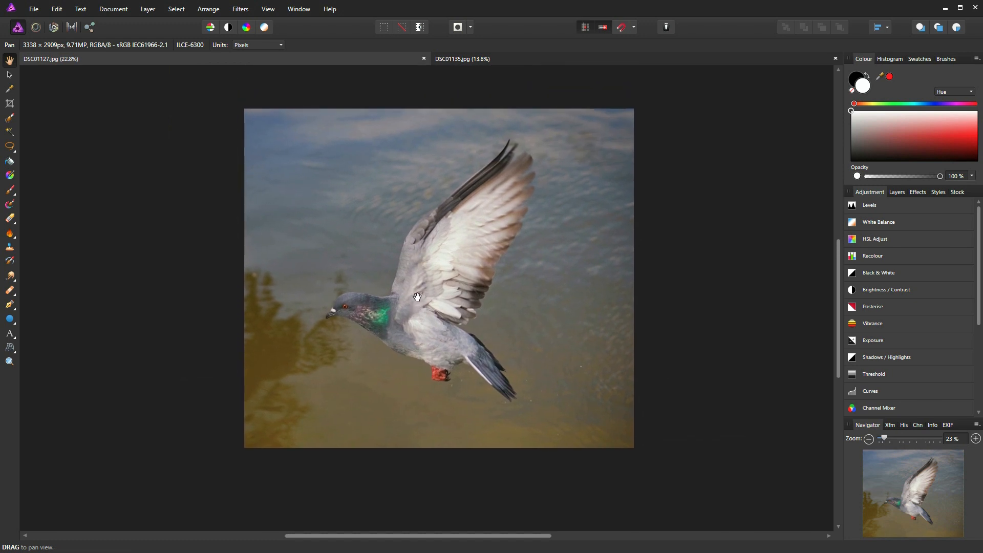
scroll(418, 297, "down", 5)
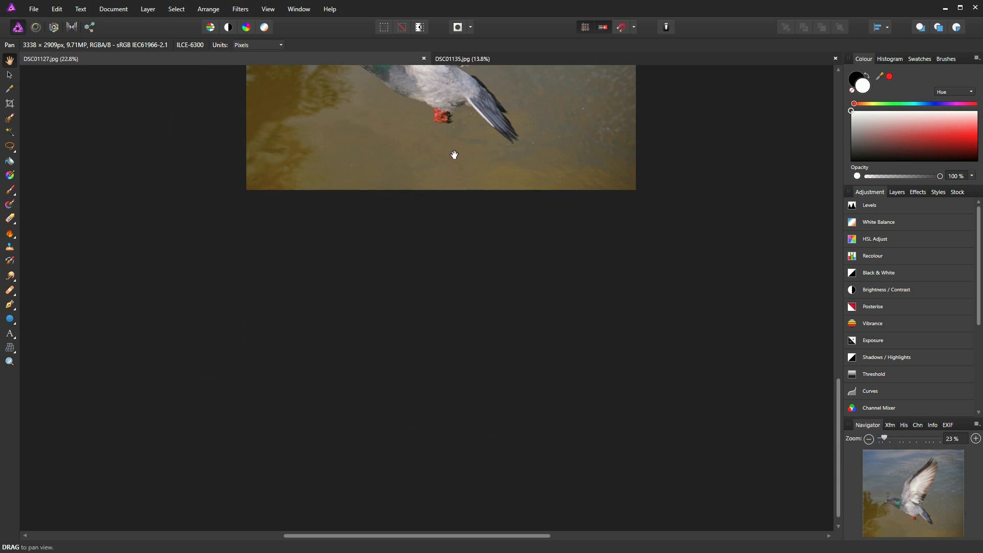
key("ctrl+0")
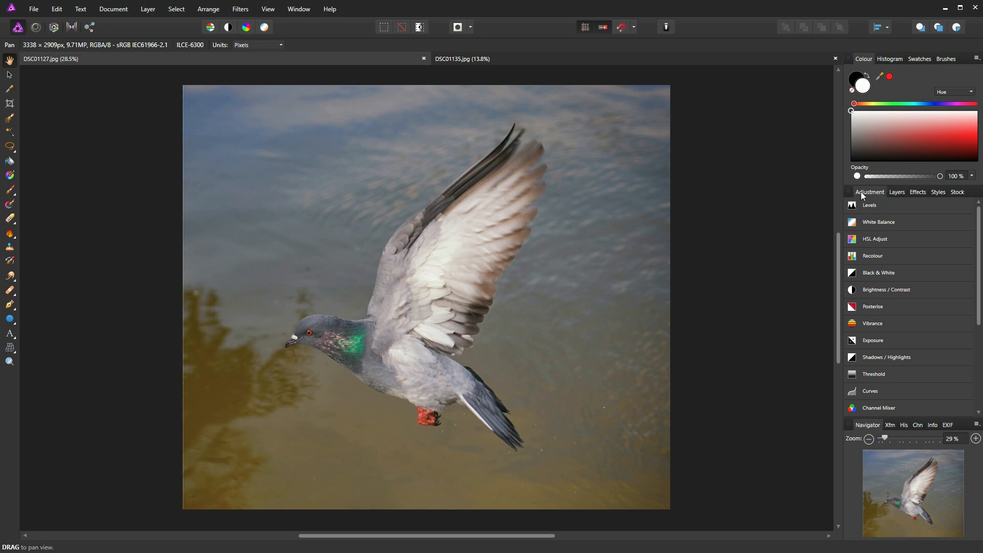
Show the document's layers and inspect the Background layer, leaving its name as it is
left_click(897, 192)
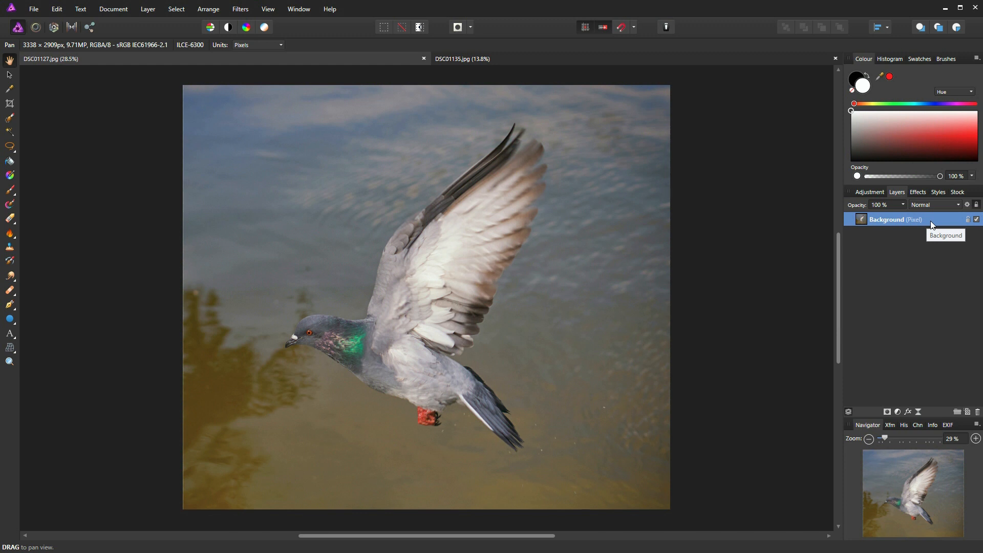
double_click(879, 220)
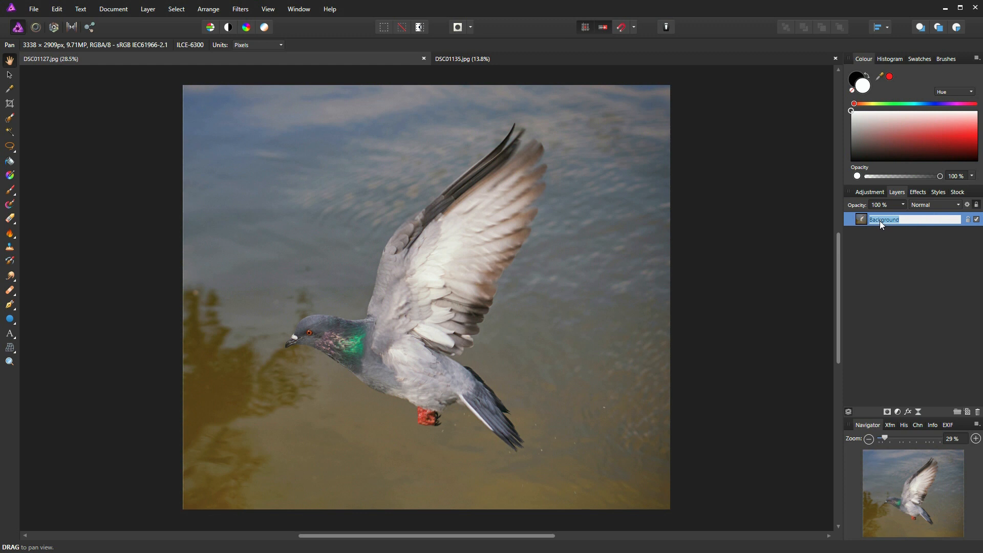
left_click(862, 221)
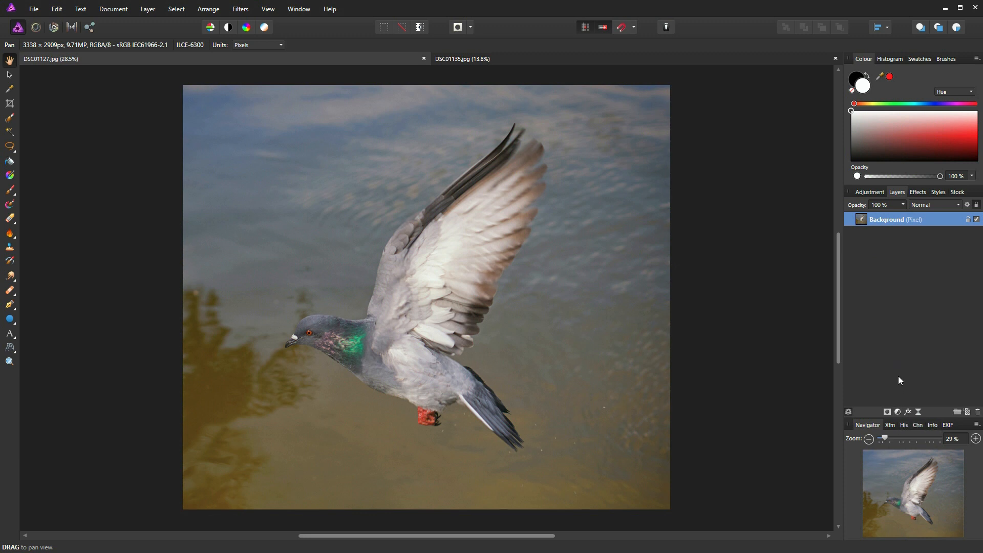
Add a Curves adjustment above the Background layer and shape a gentle S-curve to increase contrast
left_click(898, 412)
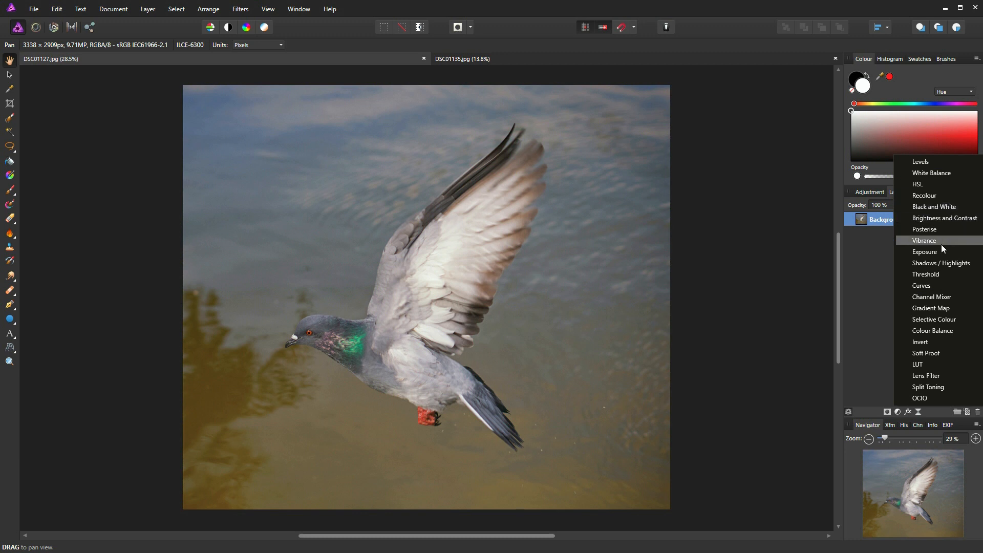
left_click(924, 286)
left_click_drag(751, 336, 753, 332)
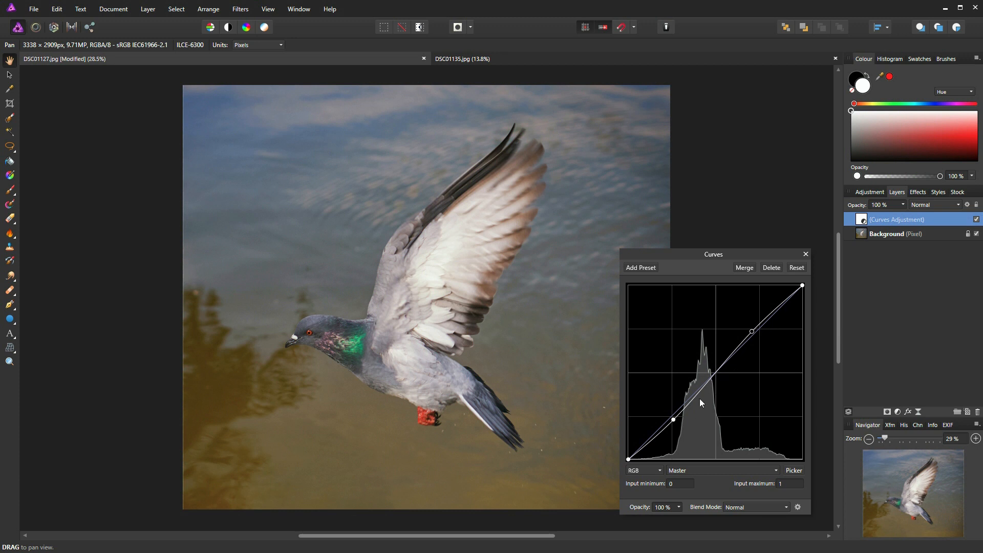
left_click(806, 254)
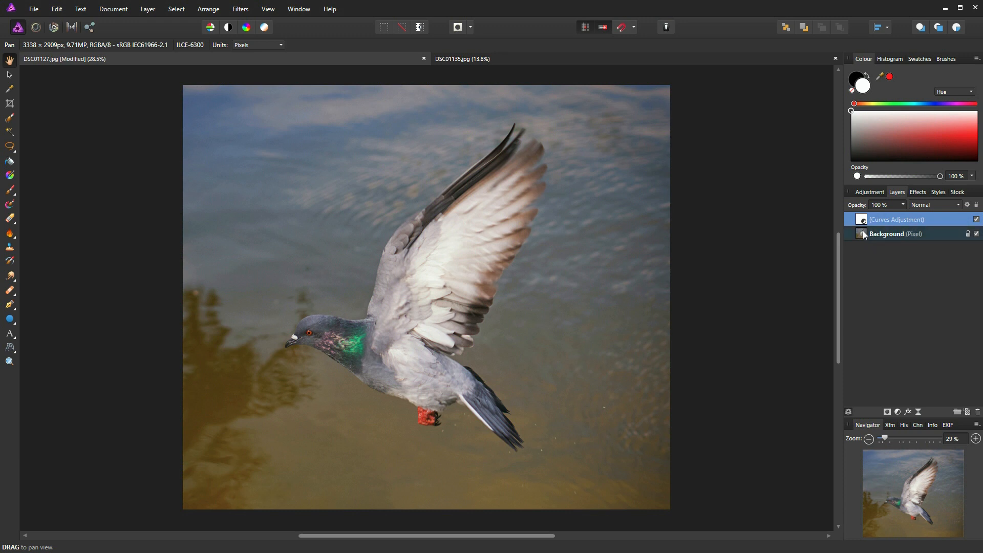
Compare the pigeon photo with and without the Curves adjustment, and delete the adjustment layer
left_click(978, 219)
left_click(978, 219)
left_click(977, 220)
left_click(977, 219)
left_click(976, 219)
left_click(977, 219)
left_click(977, 219)
left_click(977, 220)
left_click(977, 219)
left_click(978, 412)
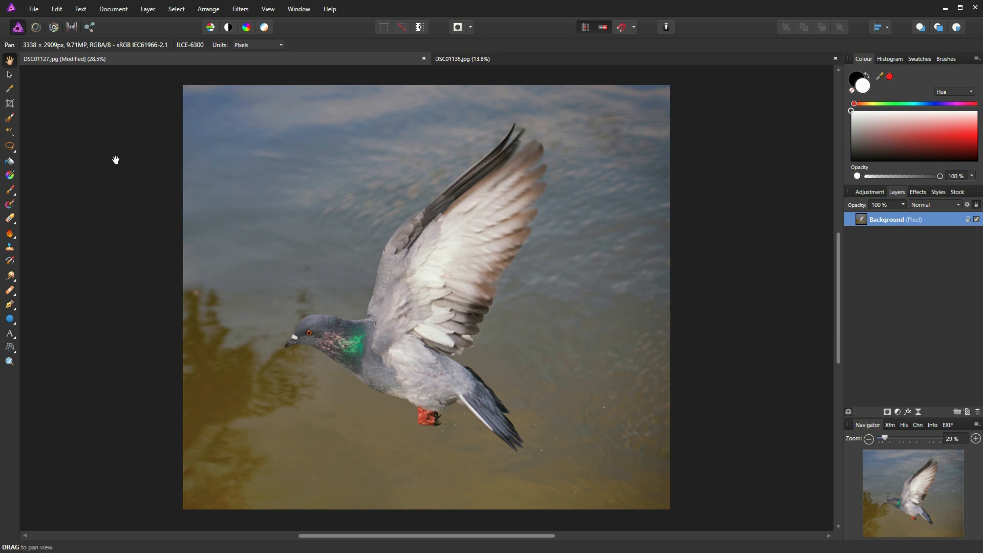
Roughly select the pigeon's wing, body and head with the Selection Brush at 64 px width, snapping to edges
left_click(9, 122)
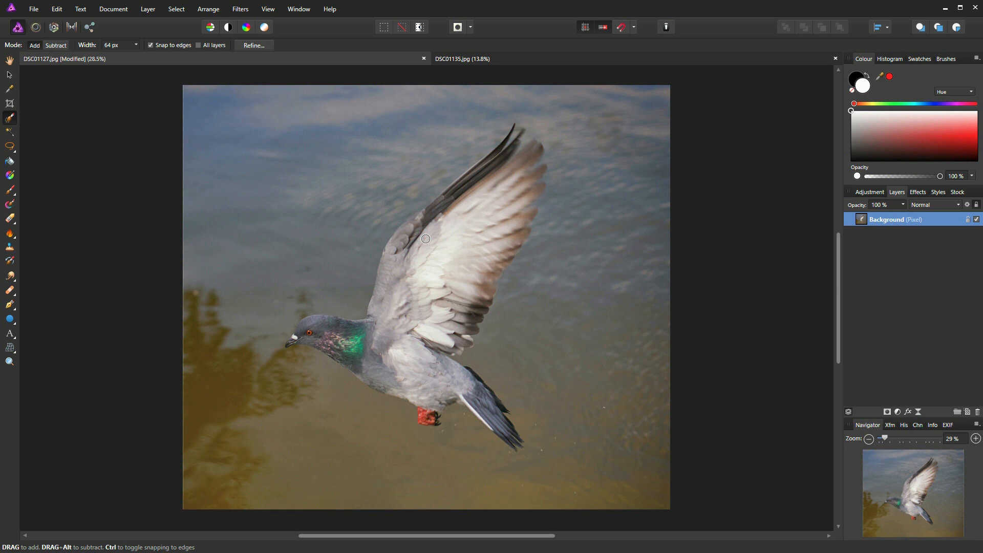
mouse_move(425, 238)
left_mouse_down()
mouse_move(436, 257)
mouse_move(416, 255)
mouse_move(401, 335)
left_mouse_up()
mouse_move(336, 337)
left_mouse_down()
mouse_move(369, 346)
mouse_move(305, 333)
left_mouse_up()
mouse_move(488, 271)
left_mouse_down()
mouse_move(532, 195)
mouse_move(534, 151)
left_mouse_up()
Add the two dark feather tips at the top of the wing to the selection
scroll(506, 141, "up", 6)
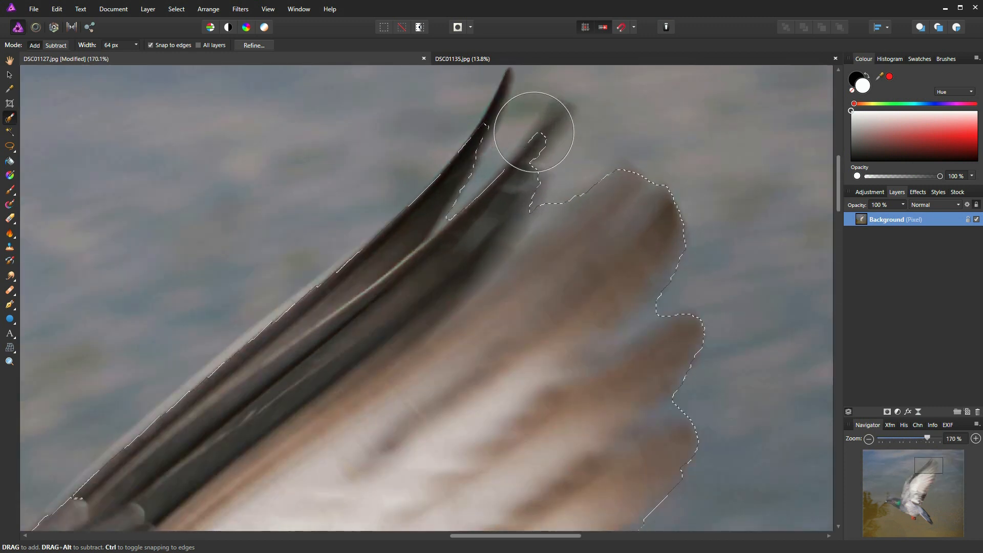
scroll(528, 128, "up", 1)
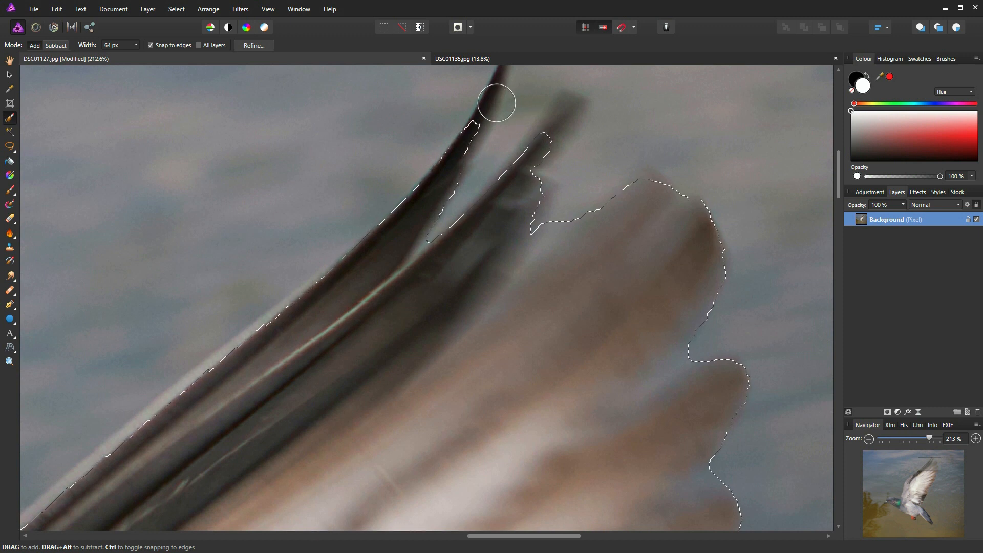
left_click_drag(498, 75, 461, 145)
mouse_move(564, 118)
left_mouse_down()
mouse_move(522, 169)
mouse_move(528, 184)
left_mouse_up()
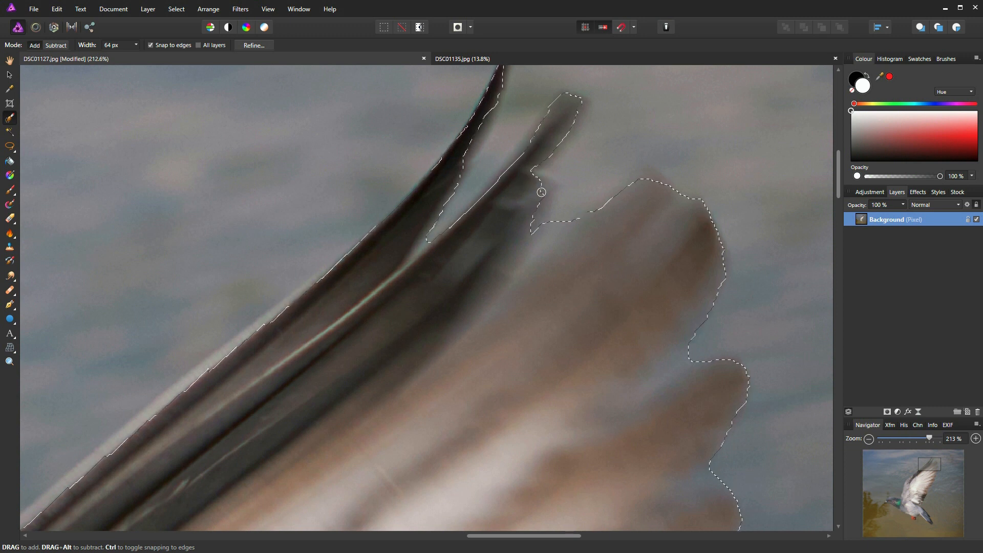
Add the missing strip along the dark leading edge of the raised wing to the selection
scroll(395, 241, "down", 3)
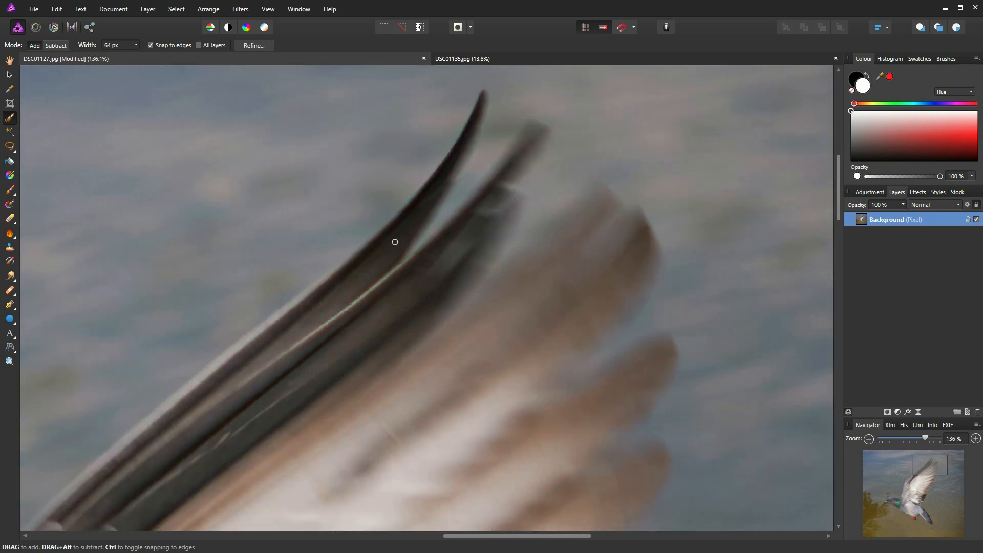
scroll(395, 242, "down", 4)
scroll(220, 395, "up", 4)
mouse_move(220, 395)
left_mouse_down()
mouse_move(81, 498)
mouse_move(173, 427)
left_mouse_up()
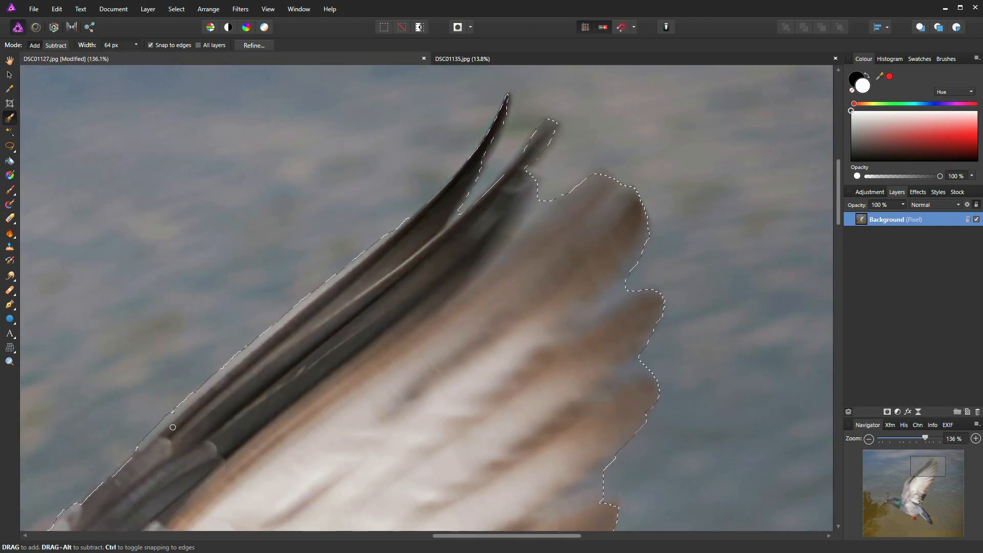
Refine the selection around the pigeon's head so it follows the forehead, beak and throat
scroll(221, 425, "down", 5)
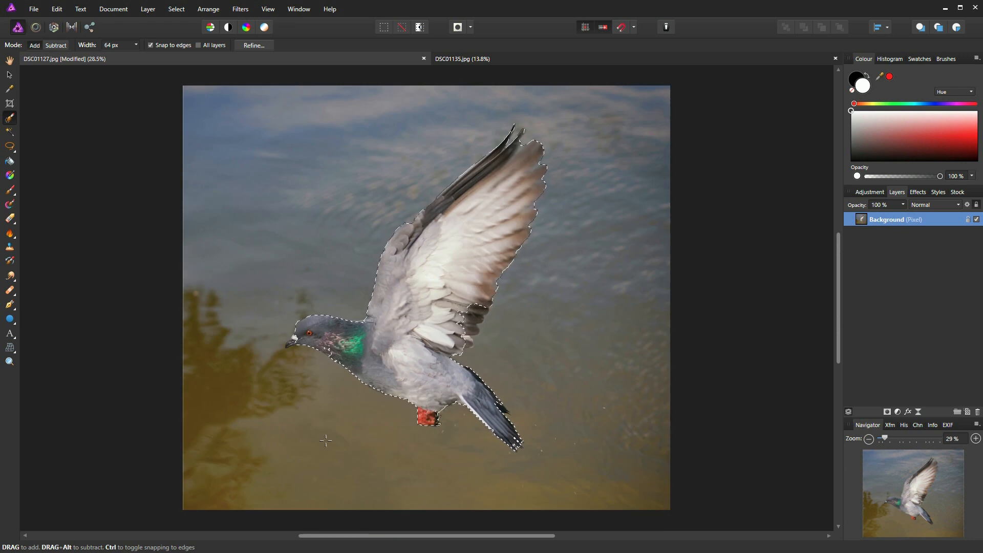
scroll(307, 332, "up", 6)
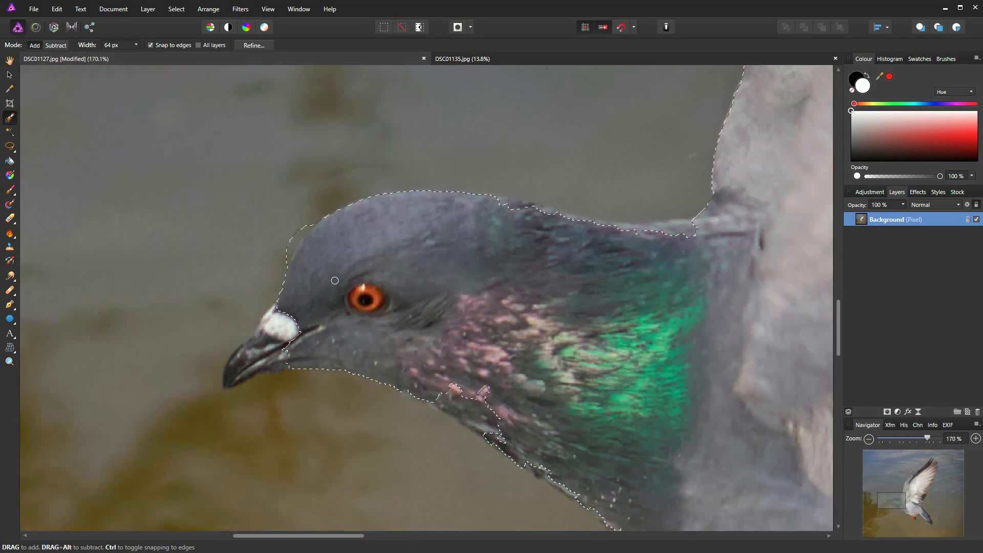
scroll(279, 328, "up", 1)
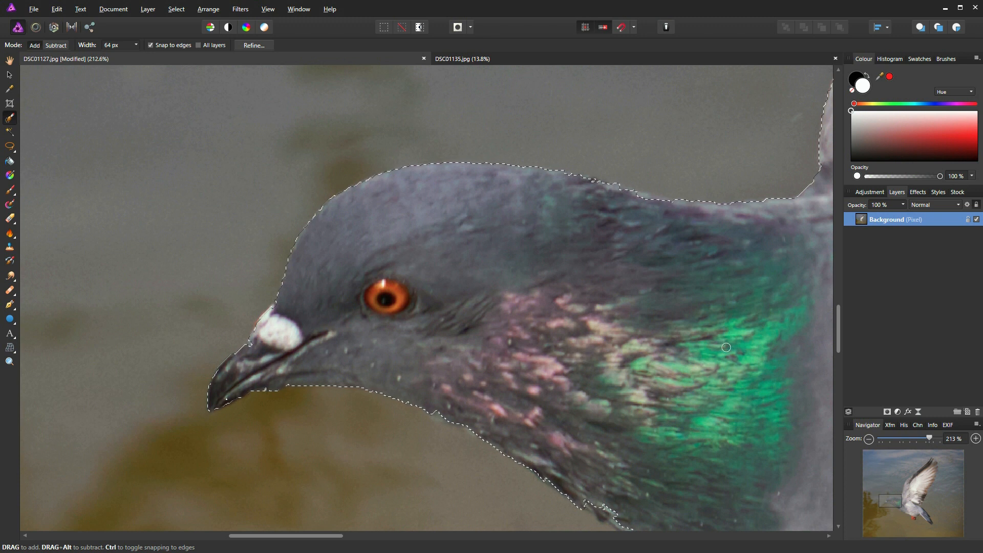
Add the dark lower feathers on the wing's trailing edge to the selection
scroll(655, 343, "down", 5)
key("space")
left_click_drag(770, 351, 463, 388)
mouse_move(619, 292)
left_mouse_down()
mouse_move(602, 338)
mouse_move(573, 351)
left_mouse_up()
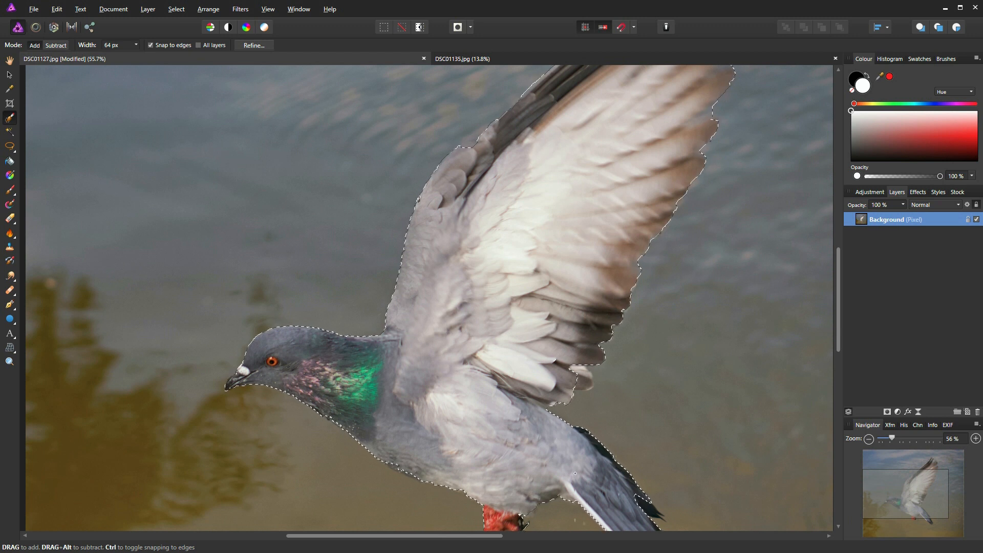
Undo the stray selection stroke across the water between the wing's trailing edge and the tail
scroll(523, 411, "down", 1)
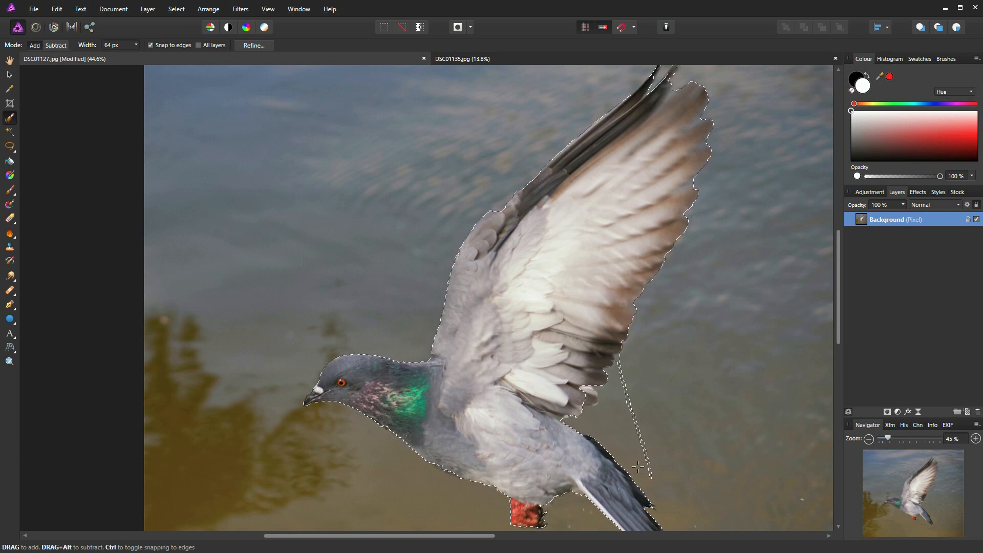
key("ctrl+z")
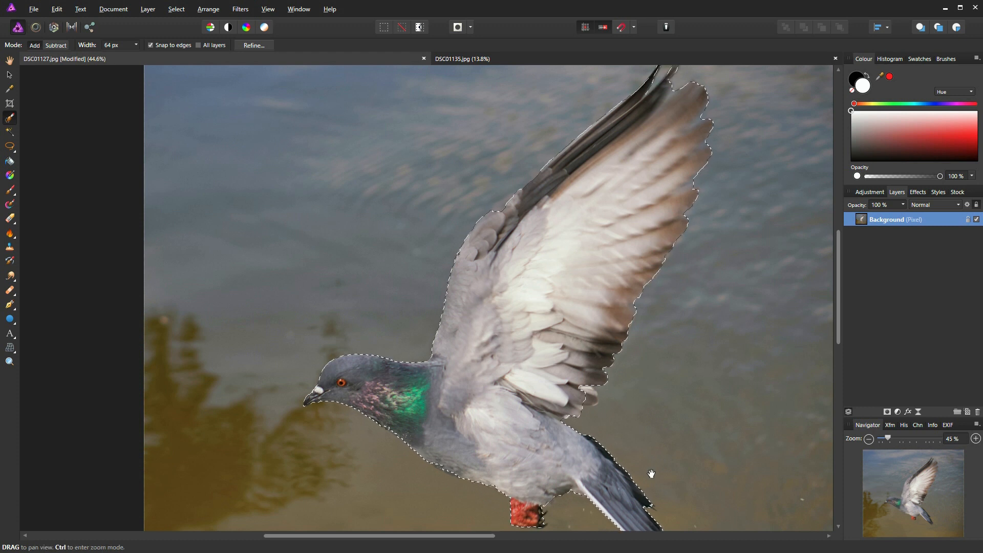
scroll(649, 468, "down", 2)
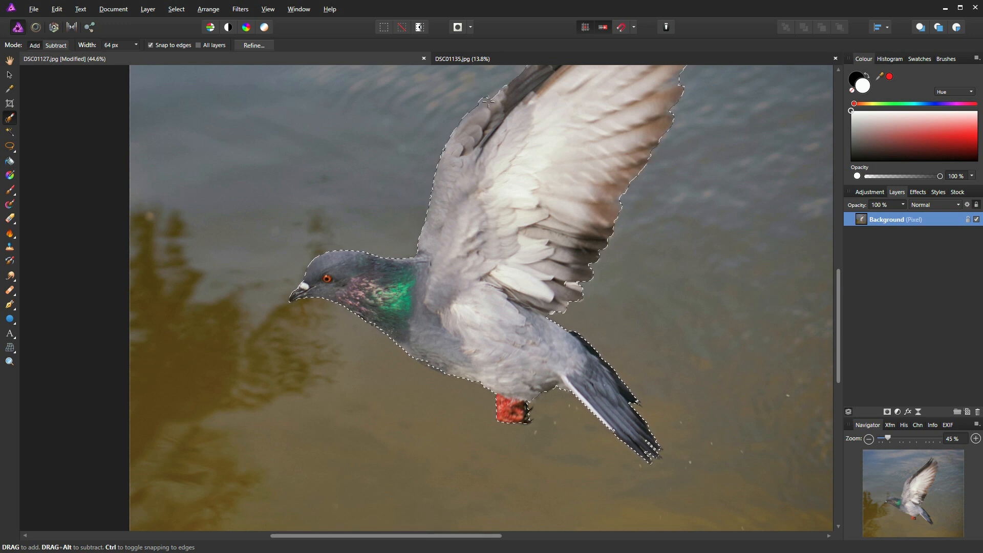
scroll(560, 194, "down", 3)
scroll(575, 215, "up", 1)
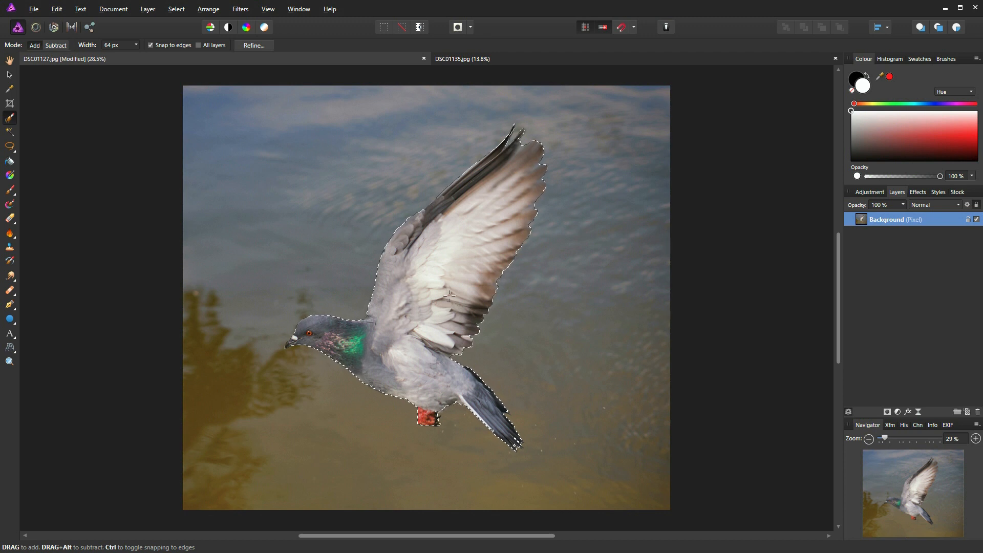
Invert the pixel selection to the water background and invert it back to the pigeon
left_click(421, 27)
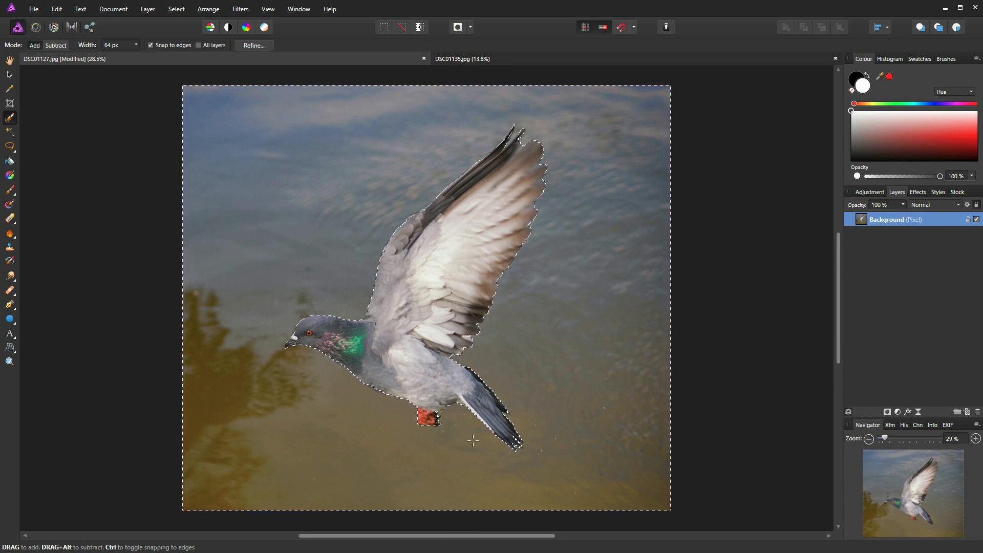
left_click(421, 30)
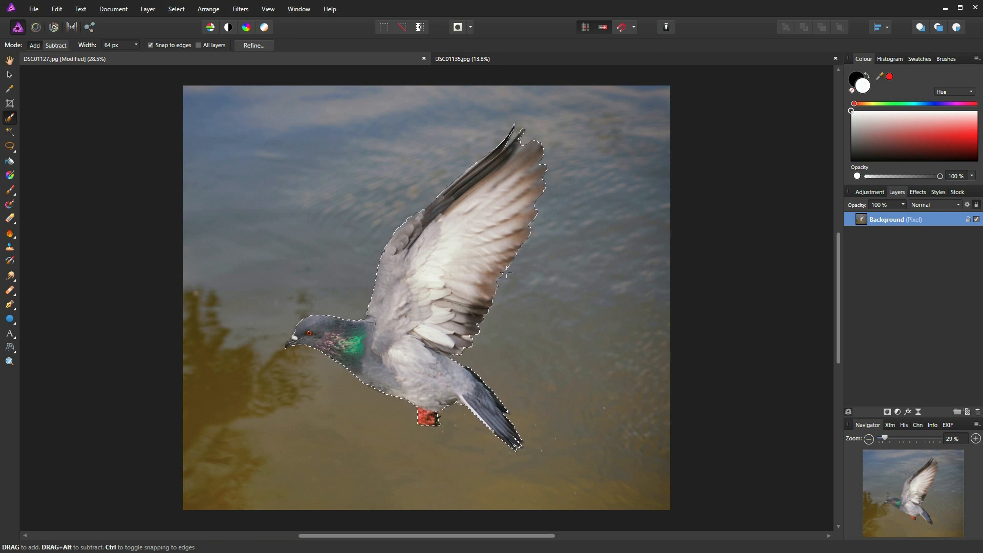
Feather the pigeon selection with a radius of 4 px
scroll(506, 272, "up", 2)
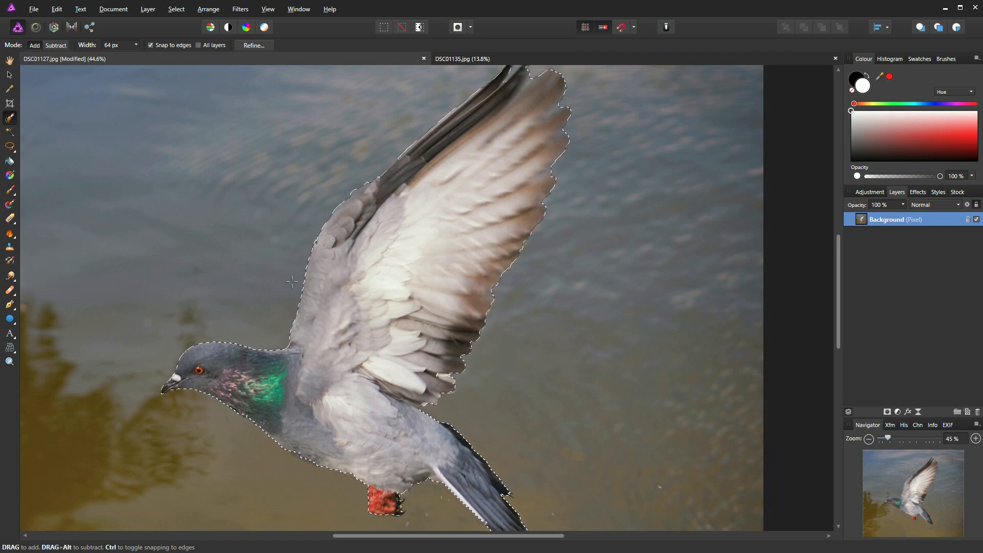
scroll(291, 281, "up", 2)
scroll(289, 284, "down", 2)
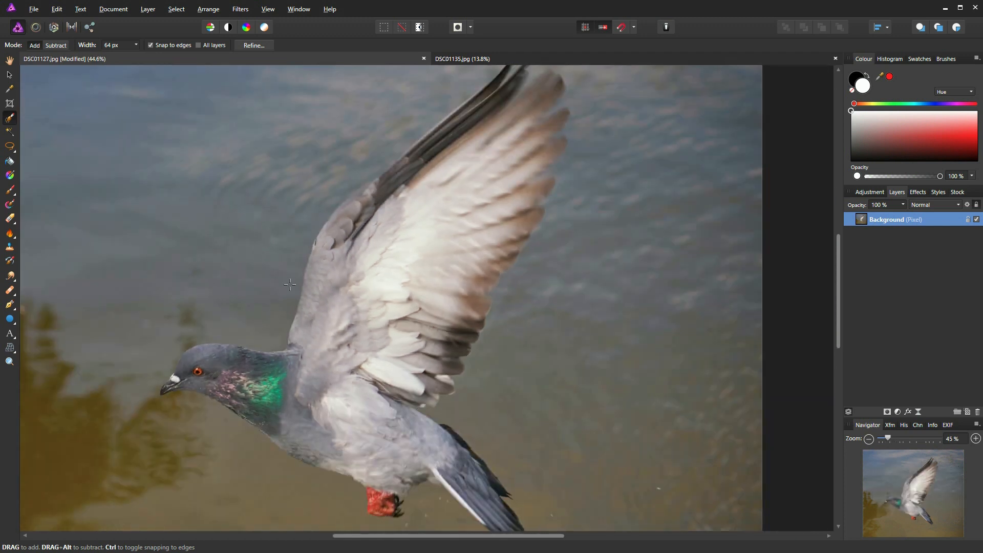
left_click(174, 13)
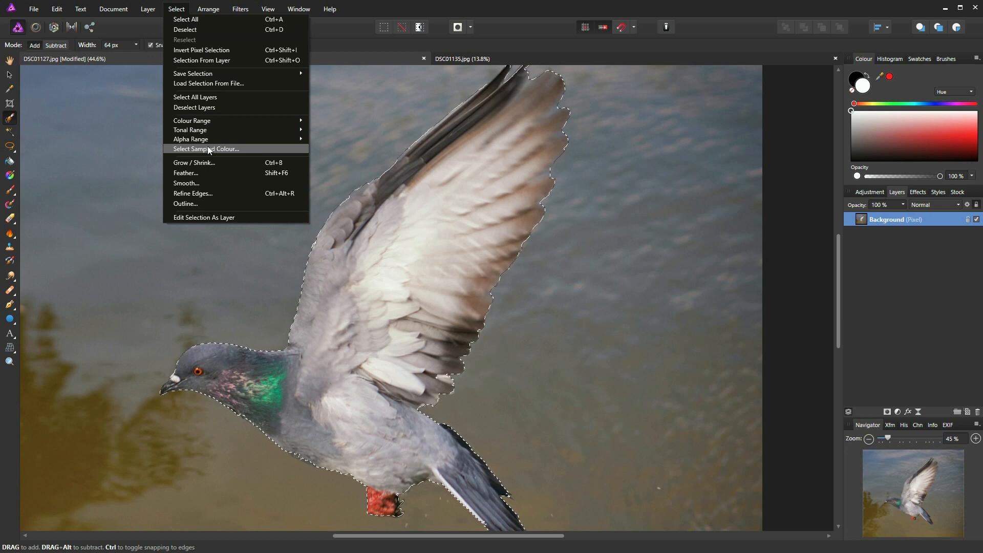
left_click(208, 173)
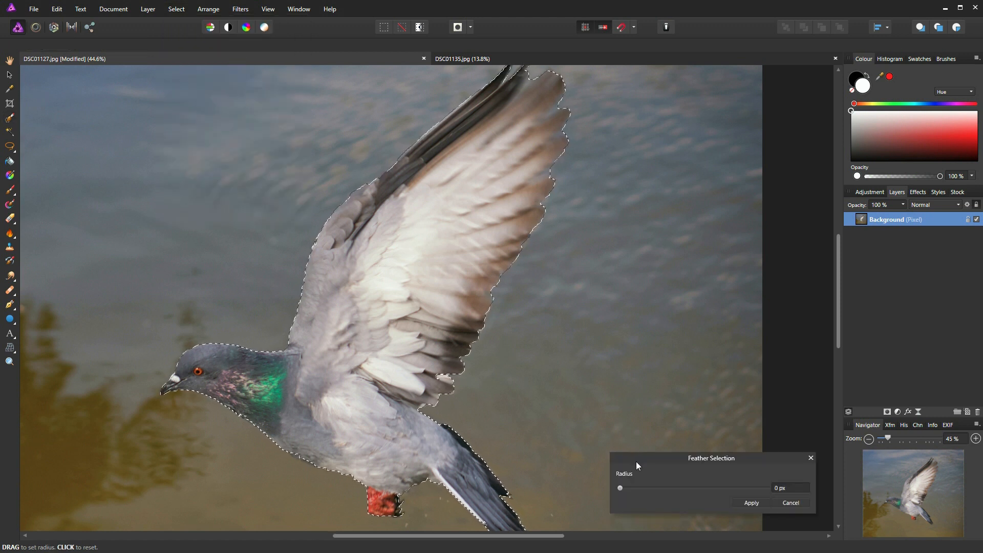
left_click(780, 487)
type("4")
left_click(760, 502)
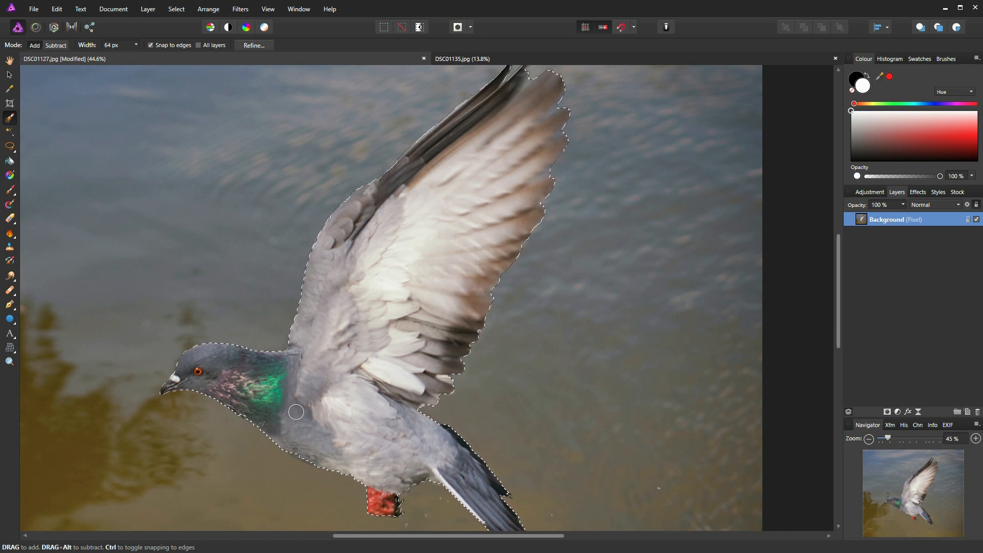
Add a Black & White adjustment to the selected pigeon with Red at -36 %, Yellow at 125 % and Cyan at 111 %
scroll(468, 356, "down", 3)
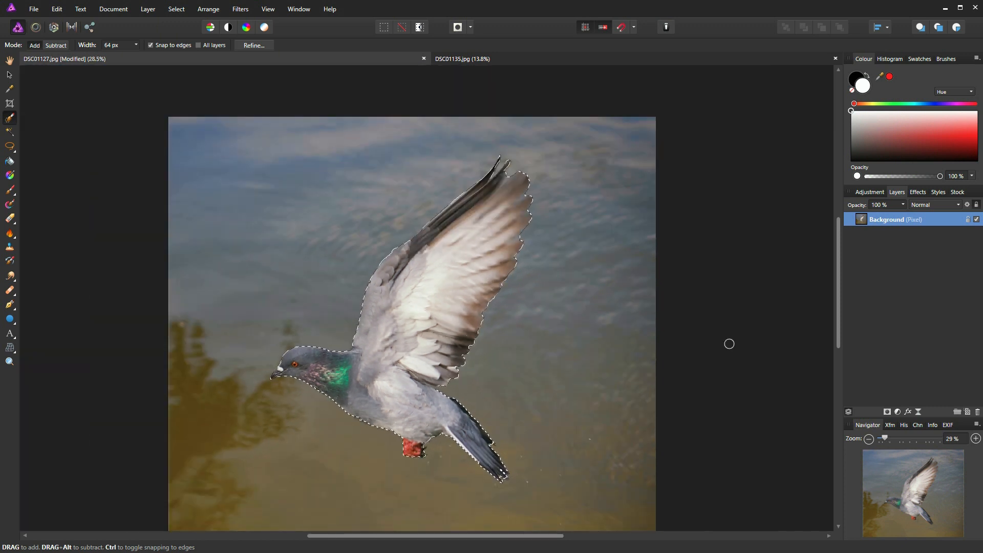
left_click(866, 192)
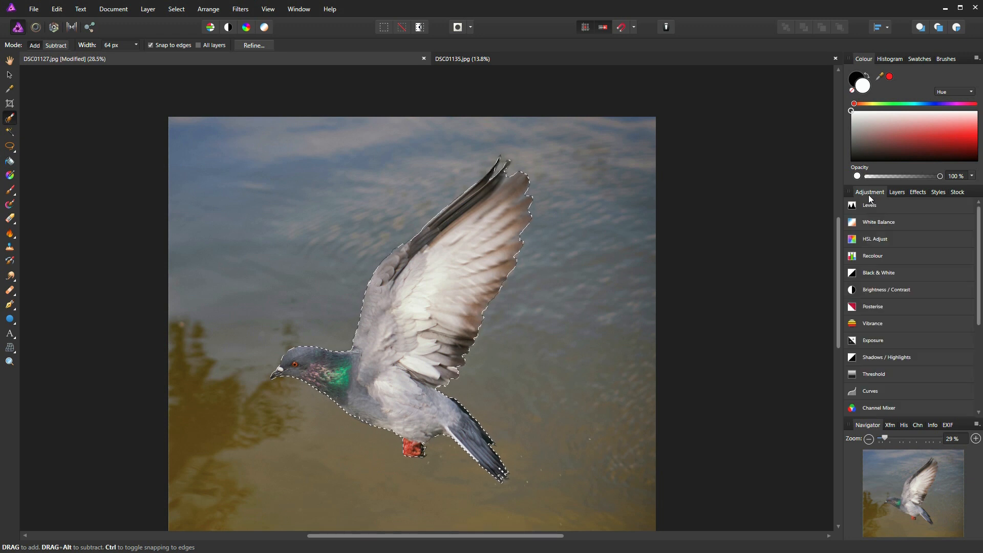
left_click(852, 273)
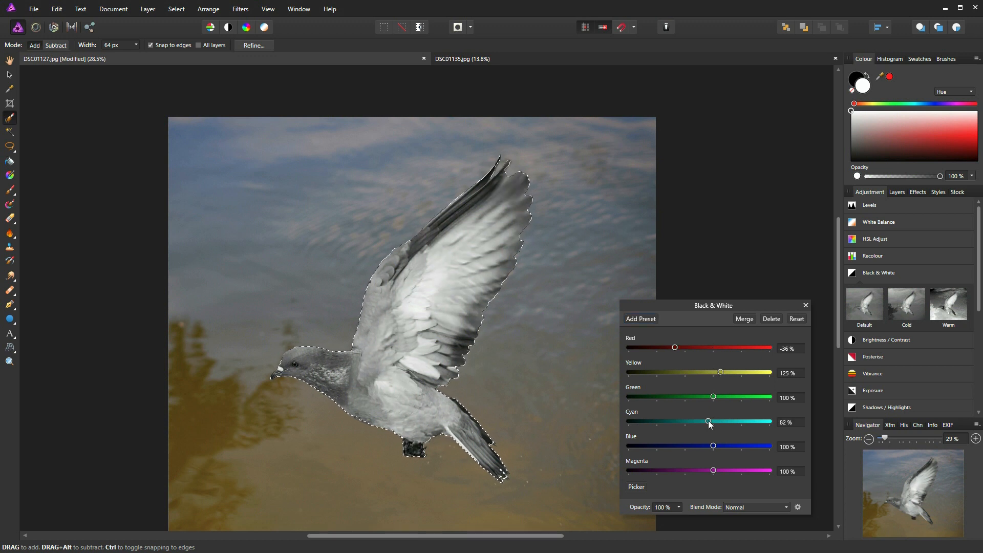
left_click_drag(708, 421, 717, 423)
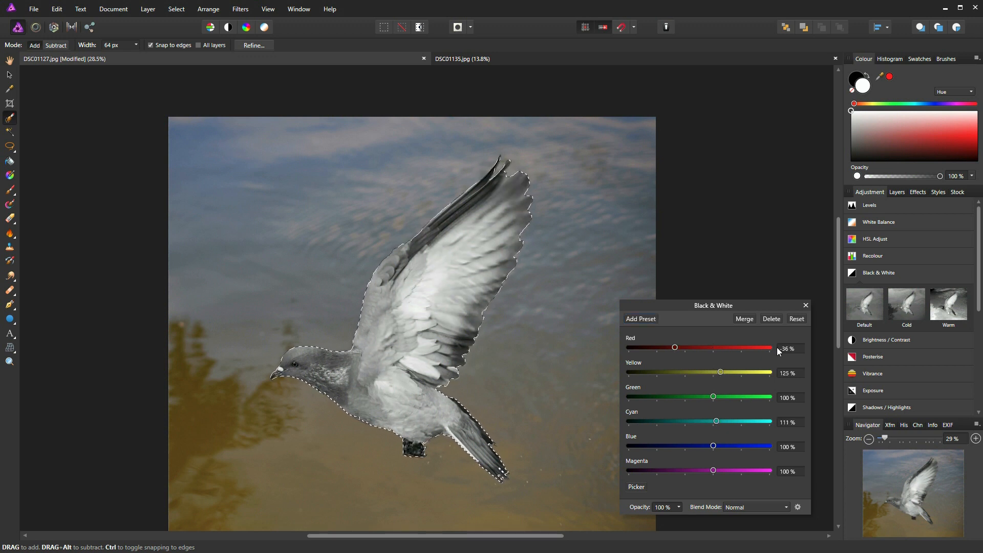
left_click(806, 306)
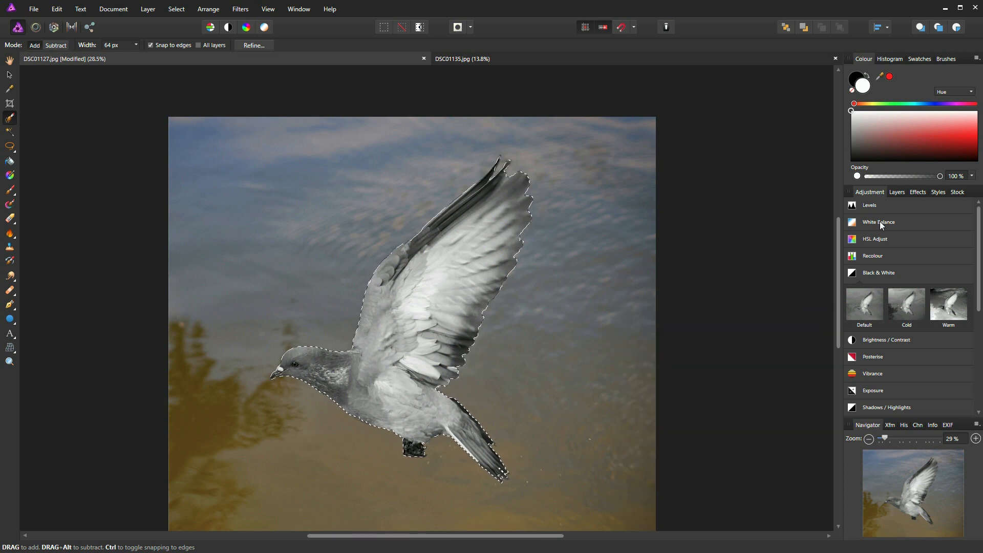
Compare the image with and without the Black & White adjustment layer and leave that layer hidden
left_click(892, 190)
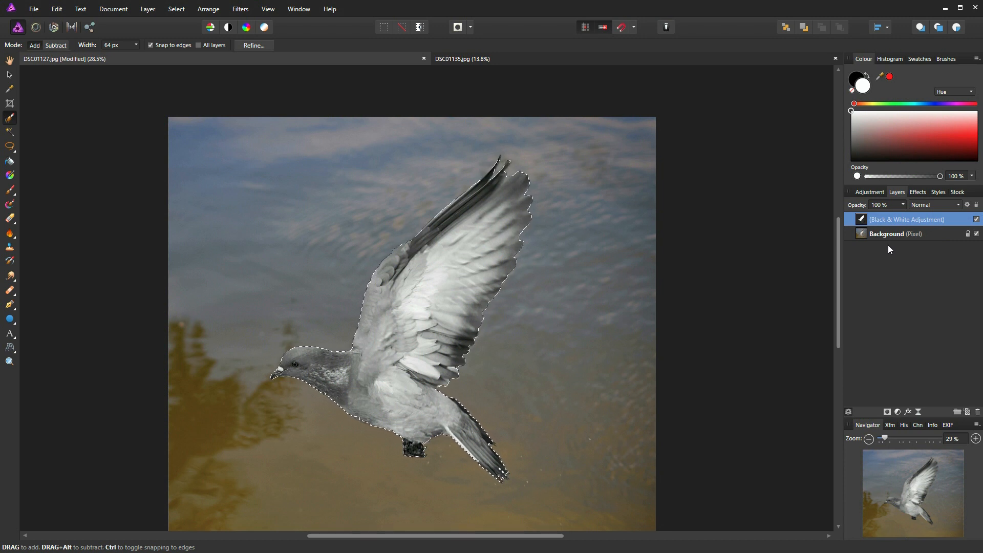
left_click(977, 220)
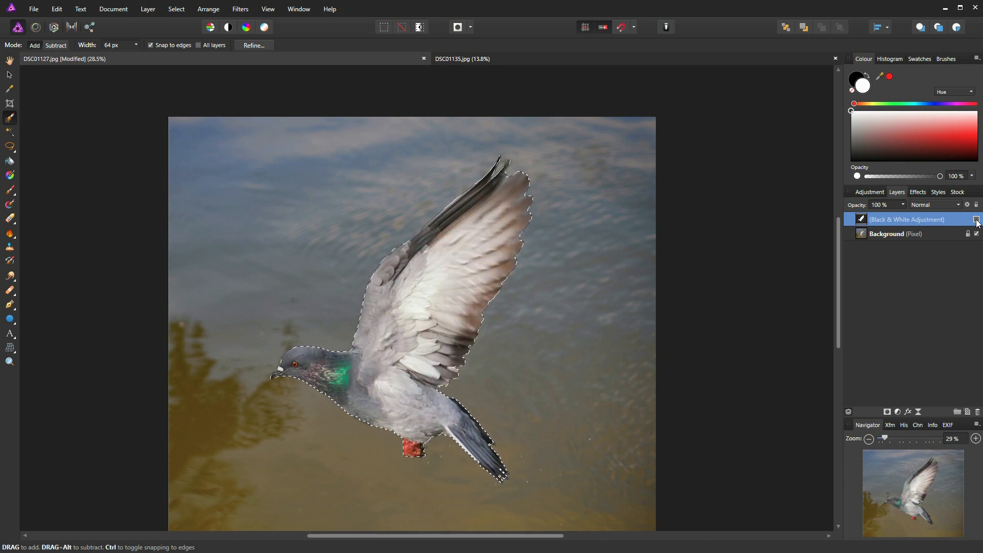
left_click(977, 221)
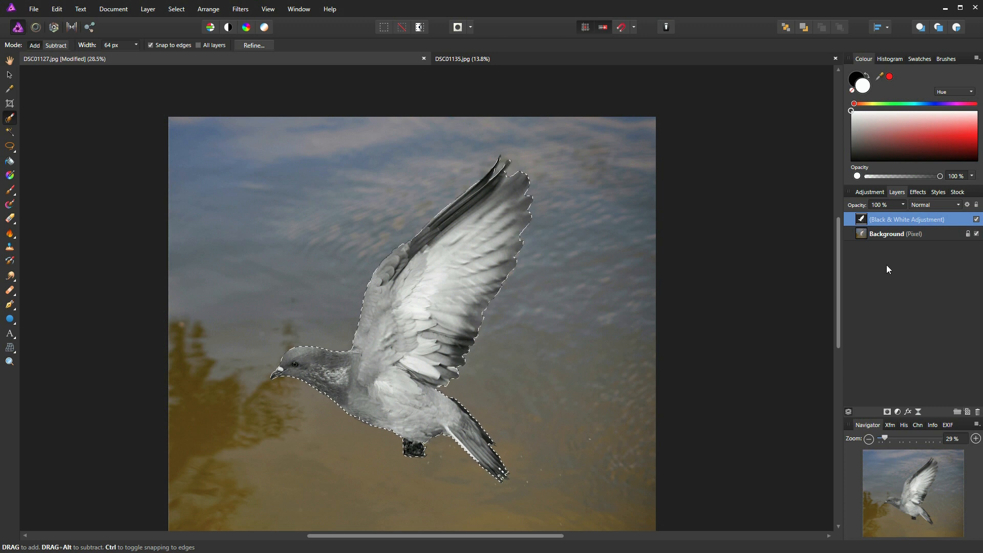
left_click(976, 219)
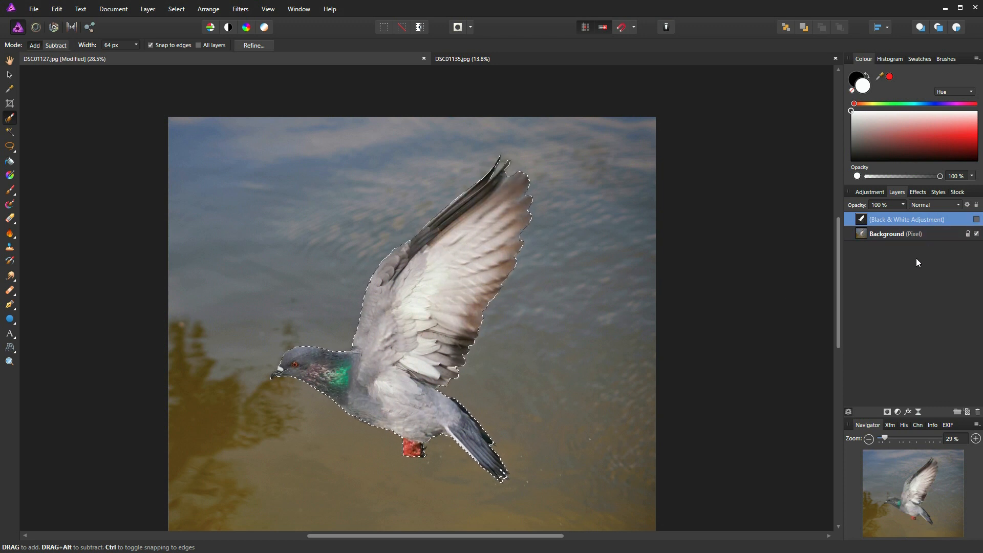
Deselect the pigeon and reload its selection from the Black & White adjustment layer's mask
key("ctrl+d")
scroll(475, 320, "down", 1)
scroll(475, 321, "left", 1)
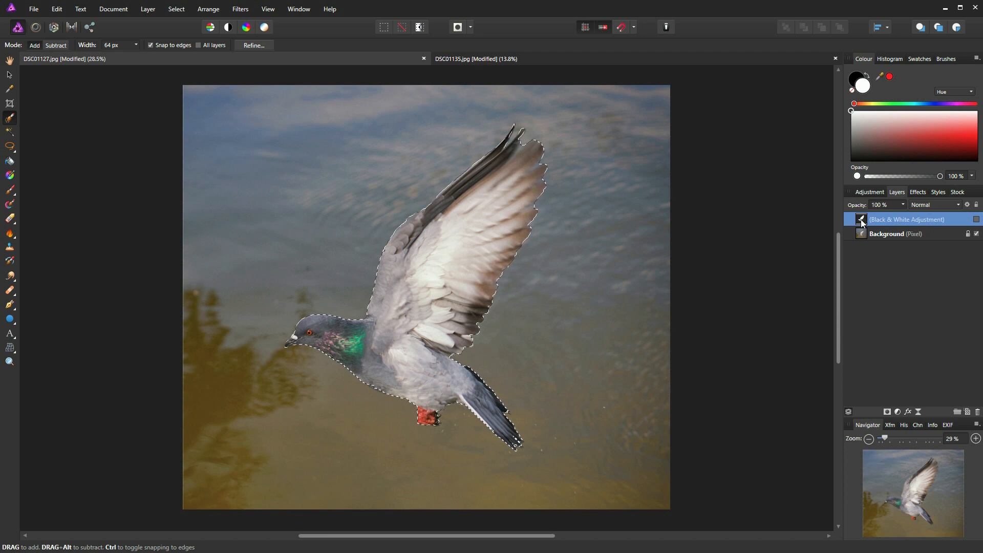
left_click(862, 220, "ctrl")
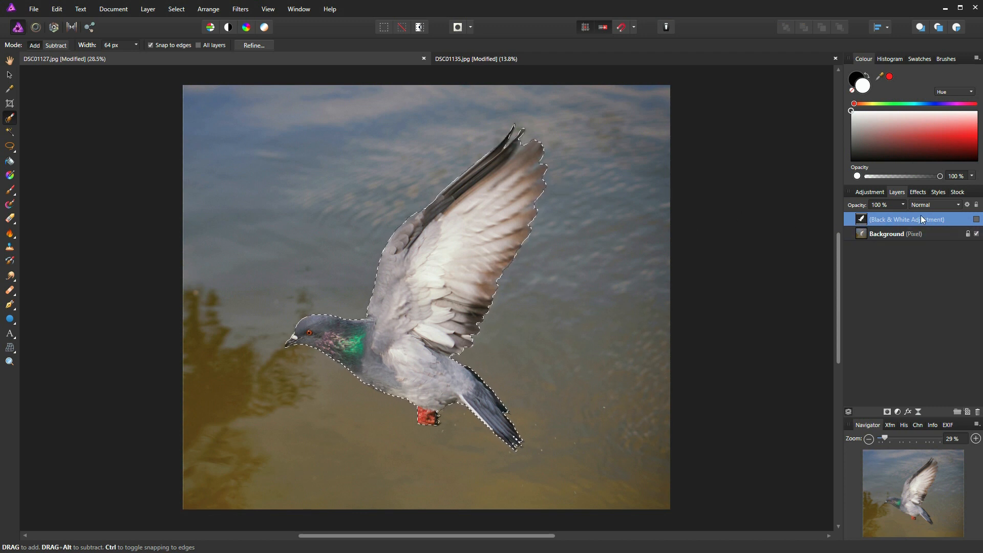
Copy the selected pigeon from the Background layer and paste it into DSC01135.jpg
left_click(862, 236)
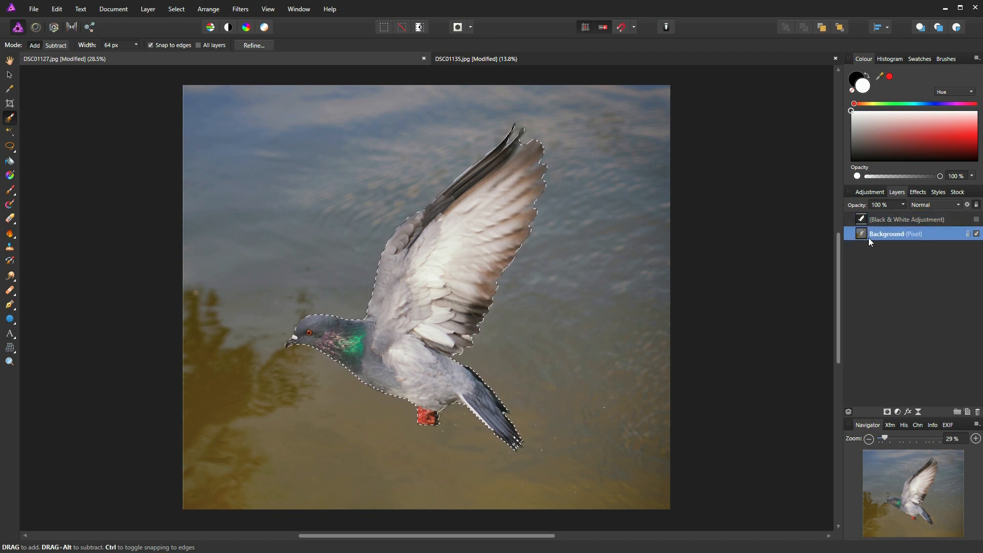
left_click(554, 60)
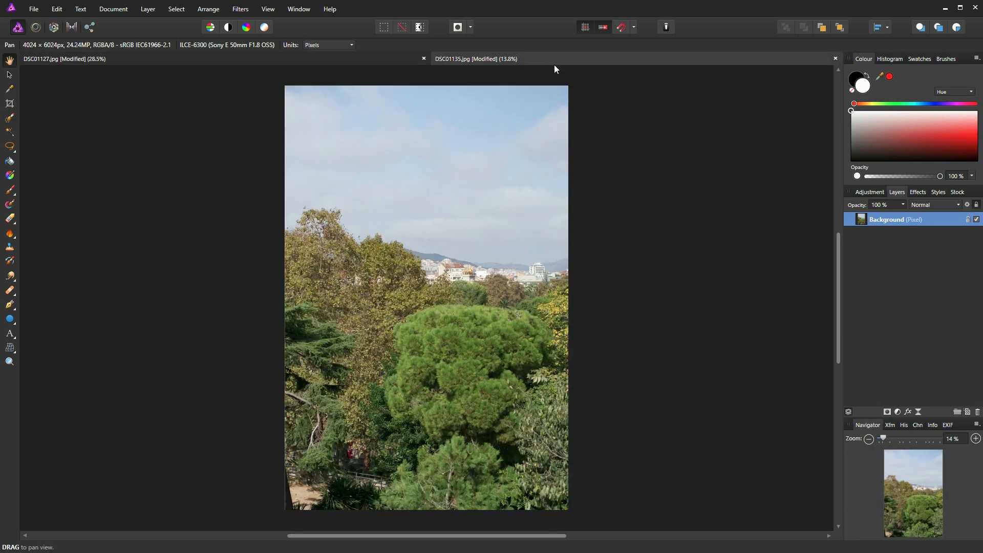
key("ctrl+v")
Move the pasted pigeon so it sits against the sky and distant buildings, just above the large green tree
left_click(9, 74)
left_click_drag(420, 199, 482, 235)
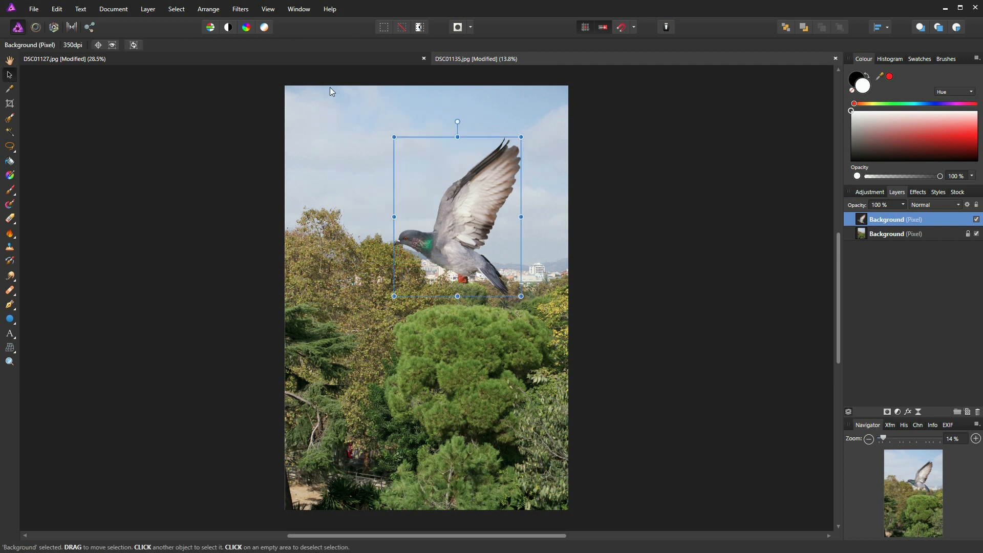
left_click(296, 58)
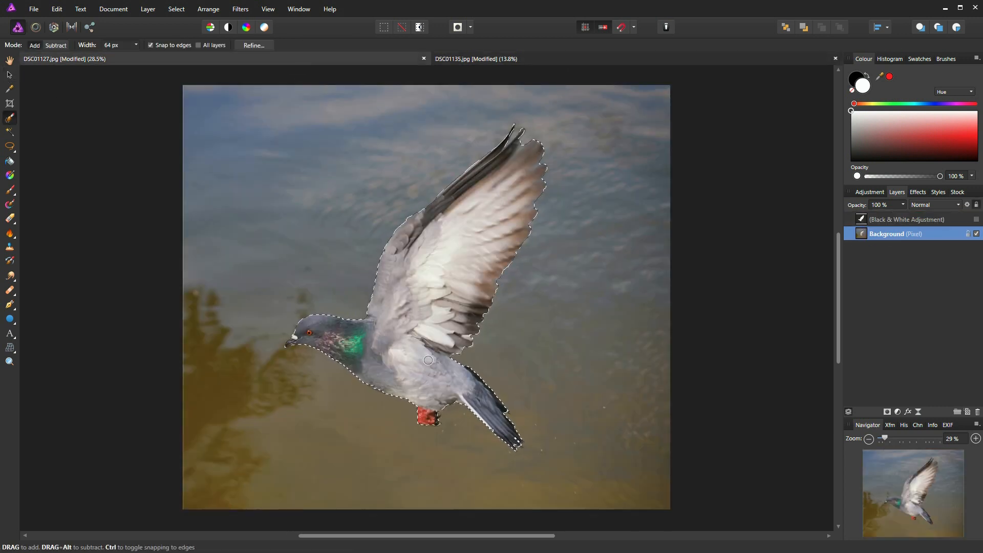
left_click(528, 59)
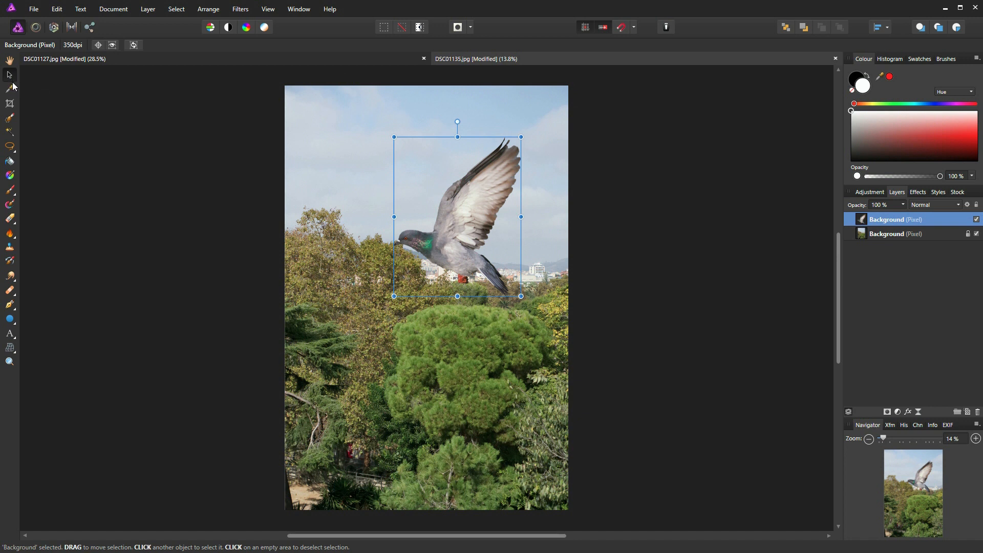
left_click_drag(456, 225, 484, 230)
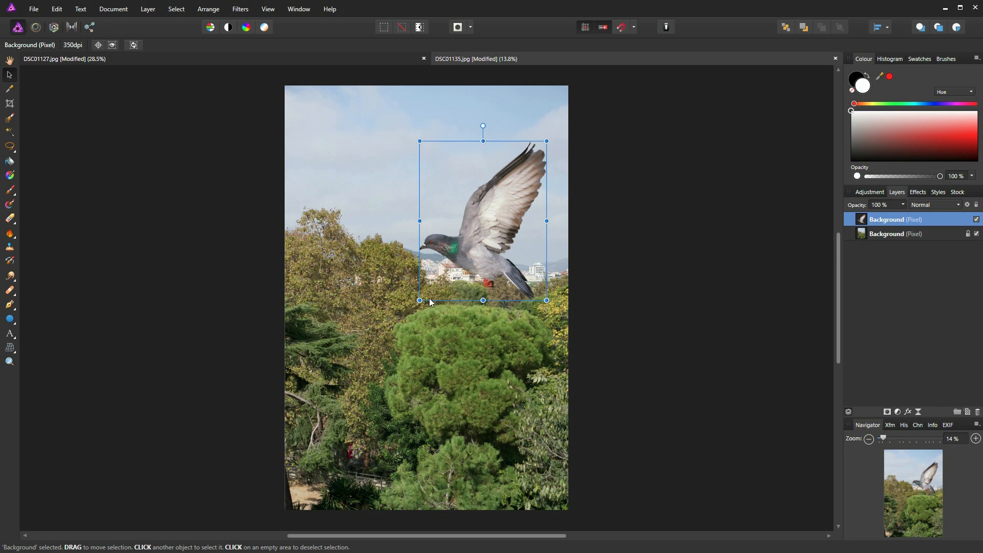
Try resizing the pigeon from its lower corner, lower edge and tail side, and undo these size changes
mouse_move(420, 300)
left_mouse_down()
mouse_move(468, 233)
mouse_move(437, 297)
mouse_move(468, 235)
mouse_move(409, 314)
left_mouse_up()
mouse_move(478, 313)
left_mouse_down()
mouse_move(481, 234)
mouse_move(477, 337)
mouse_move(476, 298)
mouse_move(476, 319)
left_mouse_up()
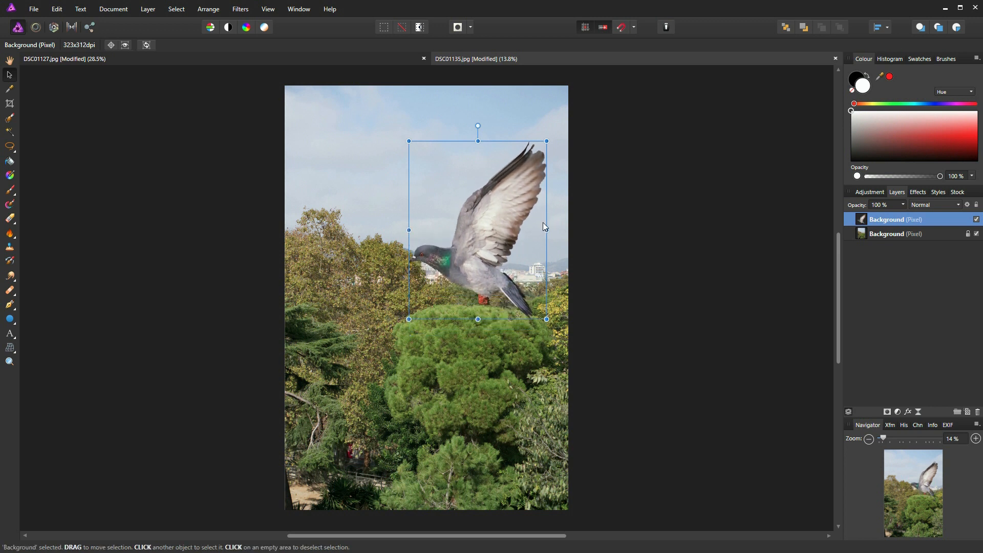
mouse_move(546, 230)
left_mouse_down()
mouse_move(485, 230)
mouse_move(533, 234)
left_mouse_up()
key("ctrl+z")
key("ctrl+z")
key("ctrl+z")
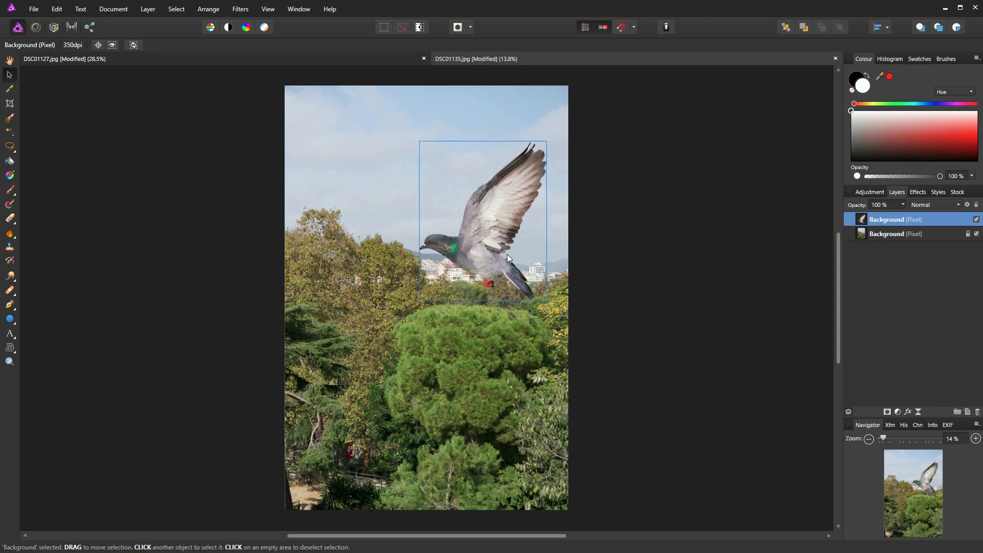
Shift the pigeon slightly left above the green tree and inspect its cut-out edges up close
mouse_move(498, 233)
left_mouse_down()
mouse_move(481, 187)
mouse_move(488, 235)
left_mouse_up()
scroll(463, 333, "up", 2)
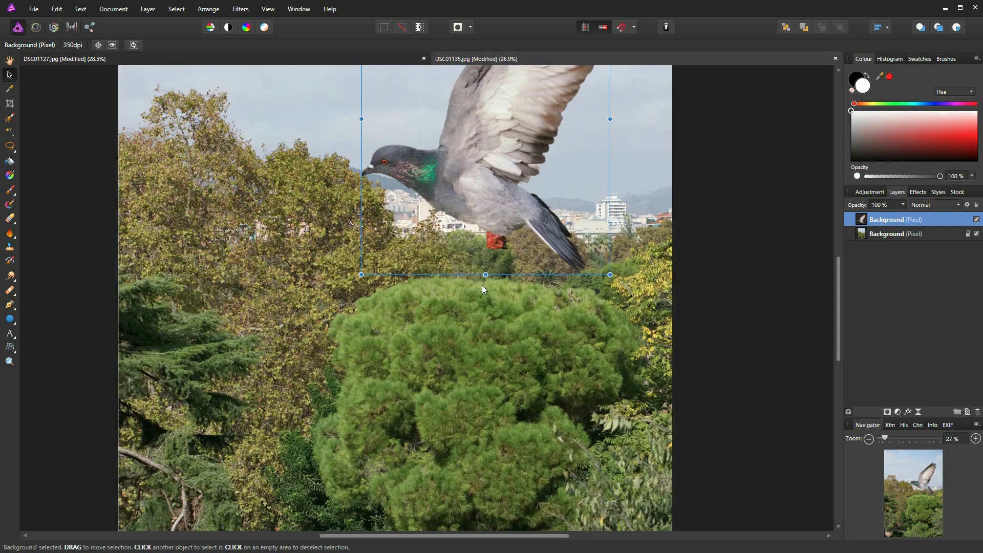
left_click_drag(500, 199, 501, 319)
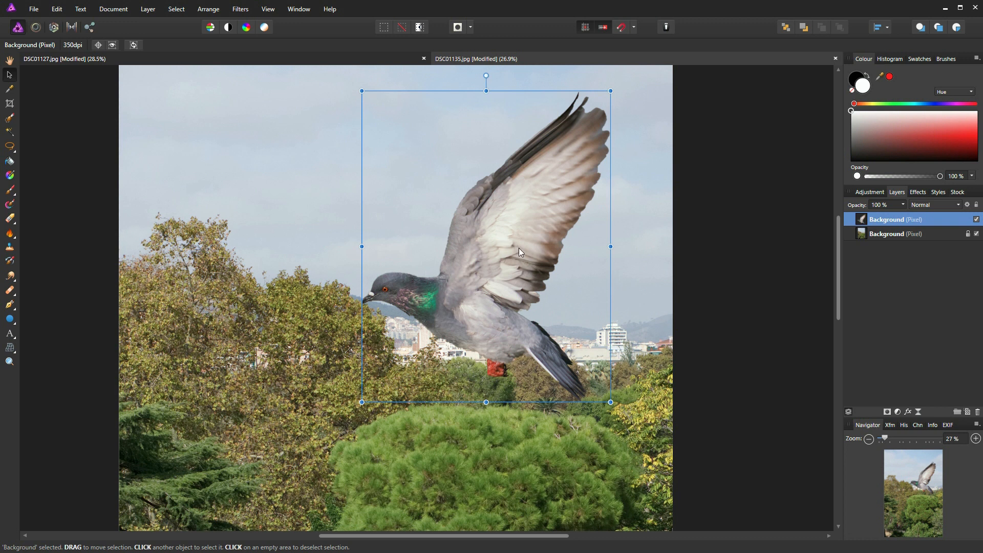
scroll(403, 310, "up", 1)
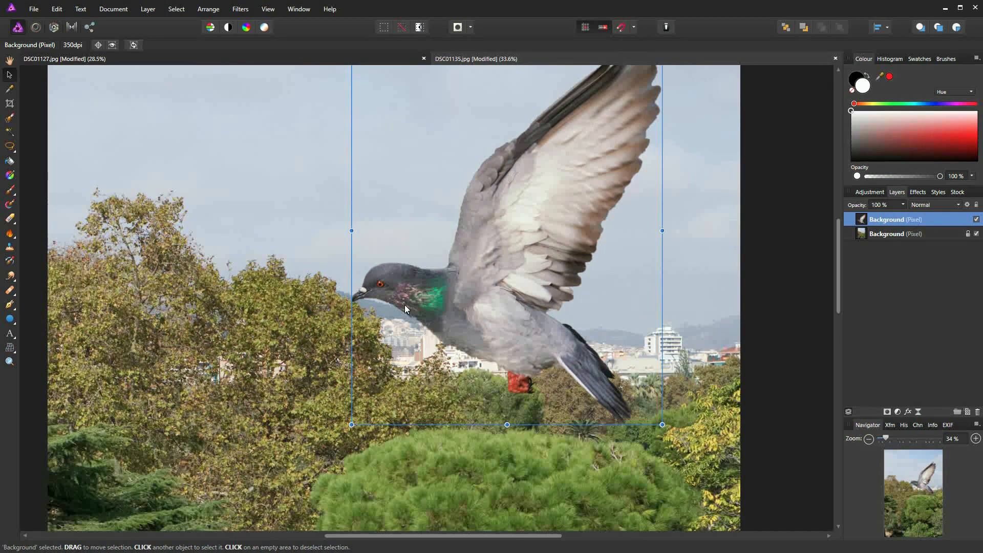
scroll(405, 305, "down", 1)
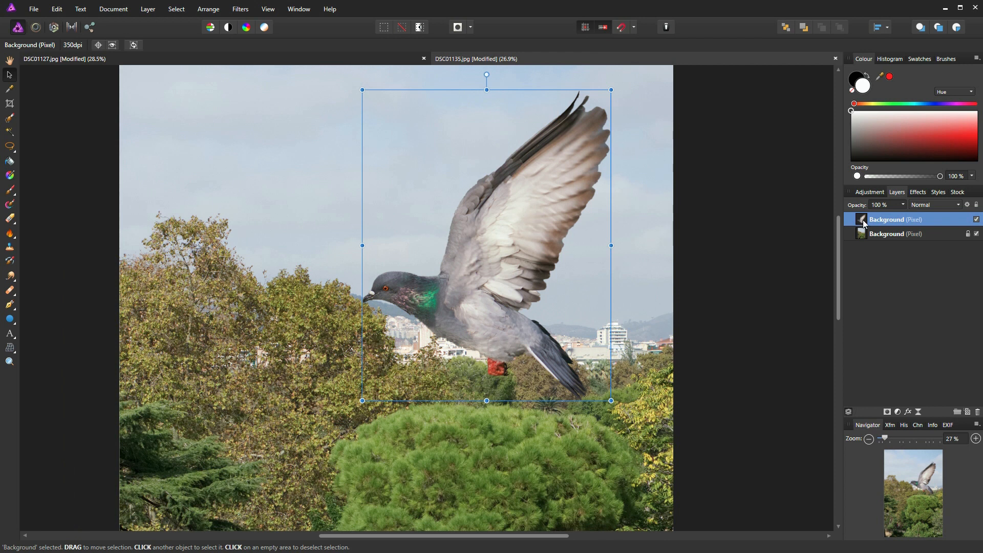
Add a live Gaussian Blur filter to the pasted pigeon layer with a radius of 0.1 px
left_click(147, 9)
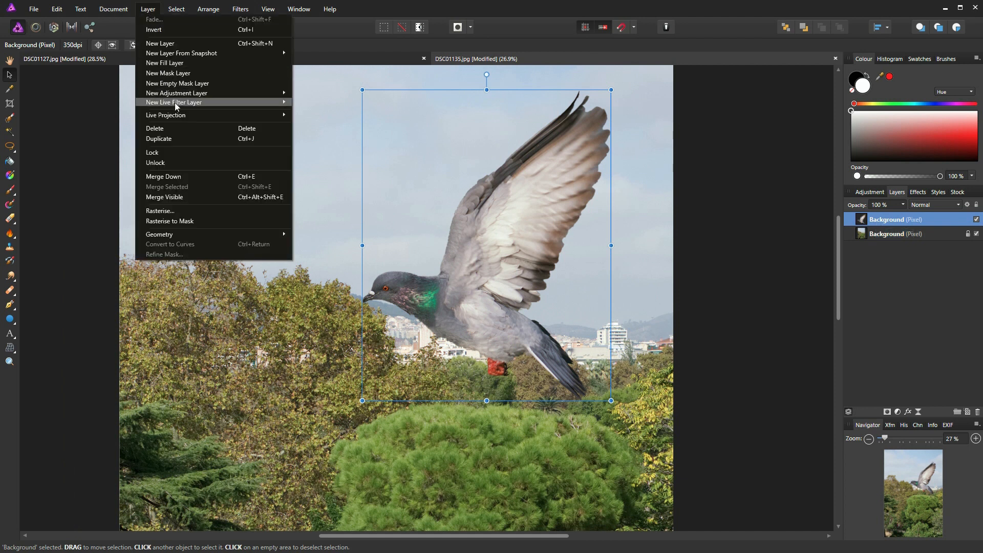
mouse_move(176, 105)
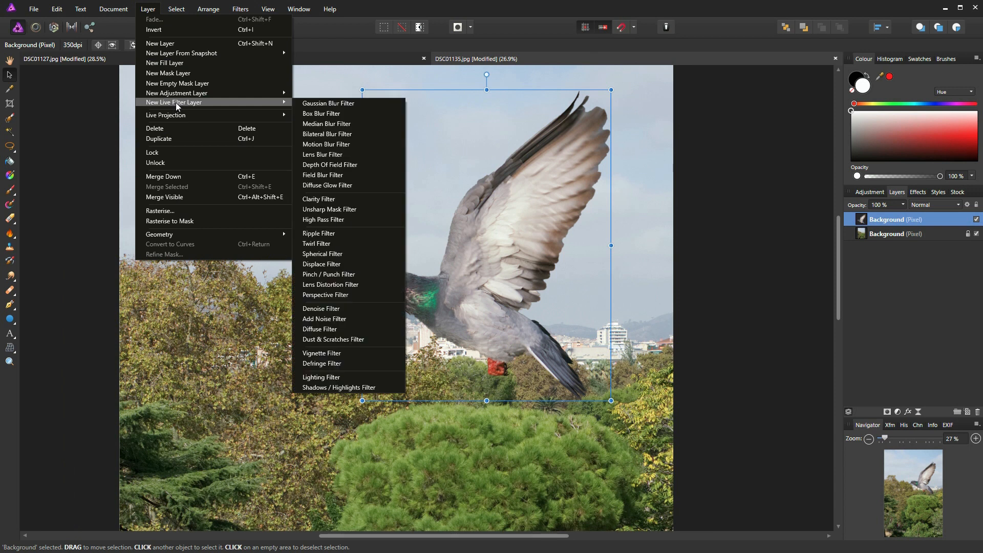
left_click(313, 109)
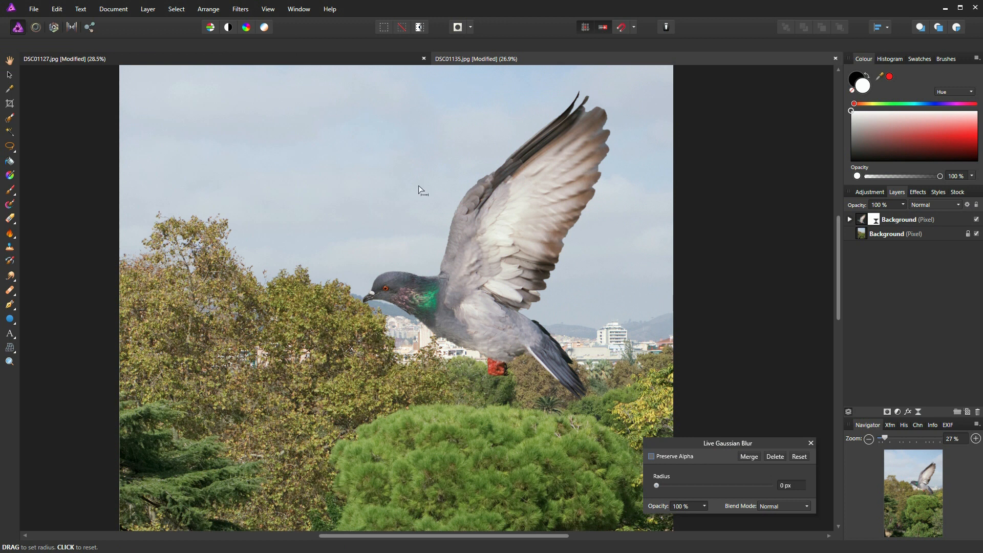
left_click_drag(723, 443, 724, 425)
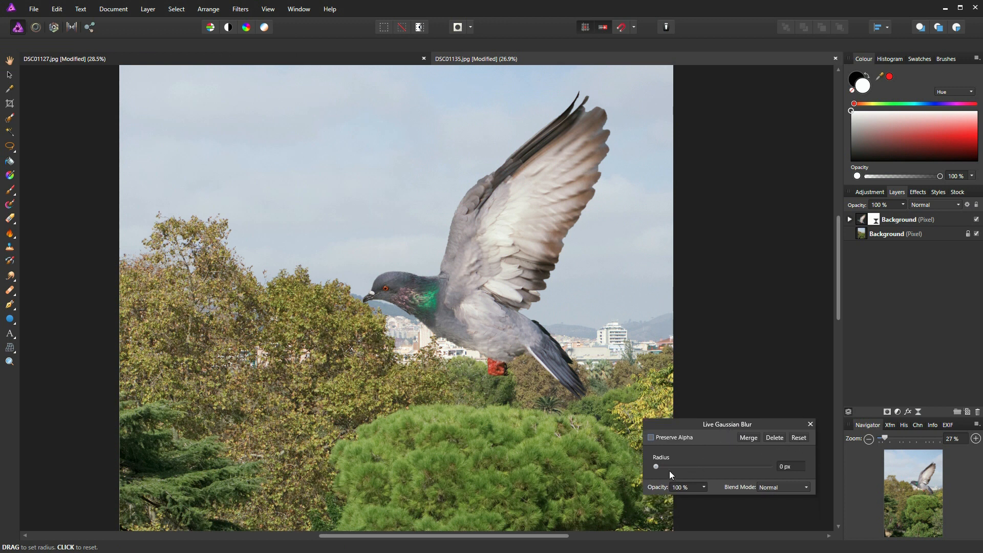
mouse_move(659, 465)
left_mouse_down()
mouse_move(727, 466)
mouse_move(670, 469)
left_mouse_up()
left_click_drag(662, 469, 661, 469)
left_click(811, 425)
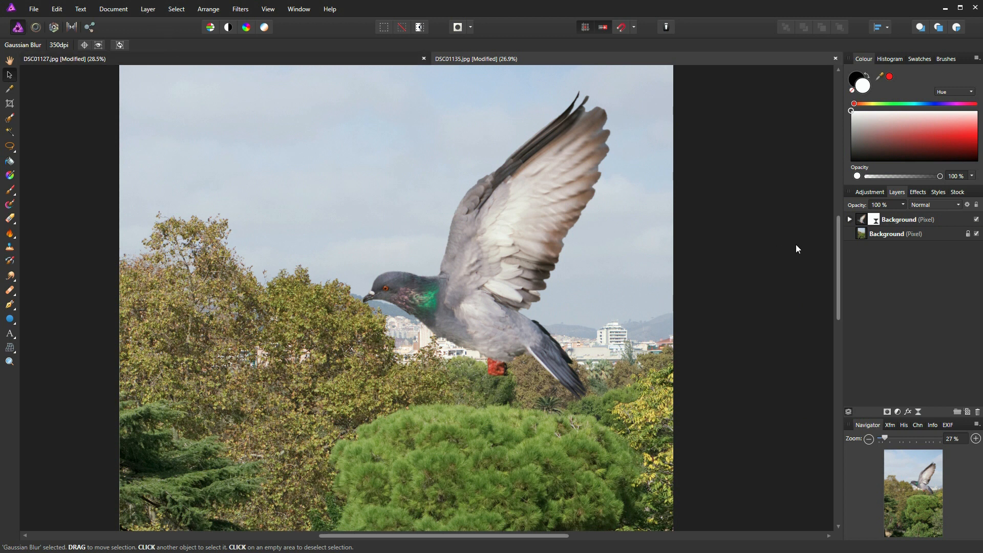
Reopen the settings of the Gaussian Blur filter nested under the pigeon layer to check its radius
left_click(849, 219)
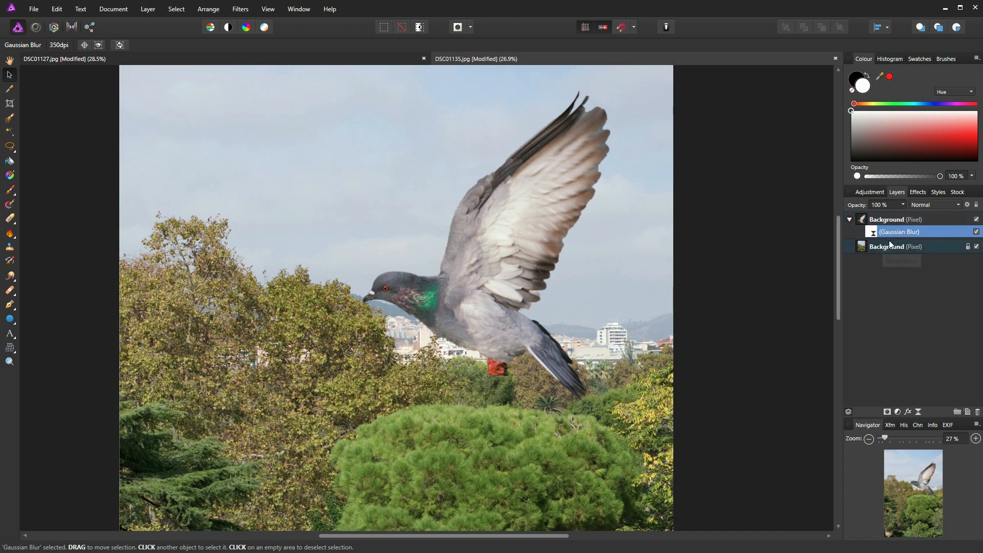
scroll(392, 294, "up", 5)
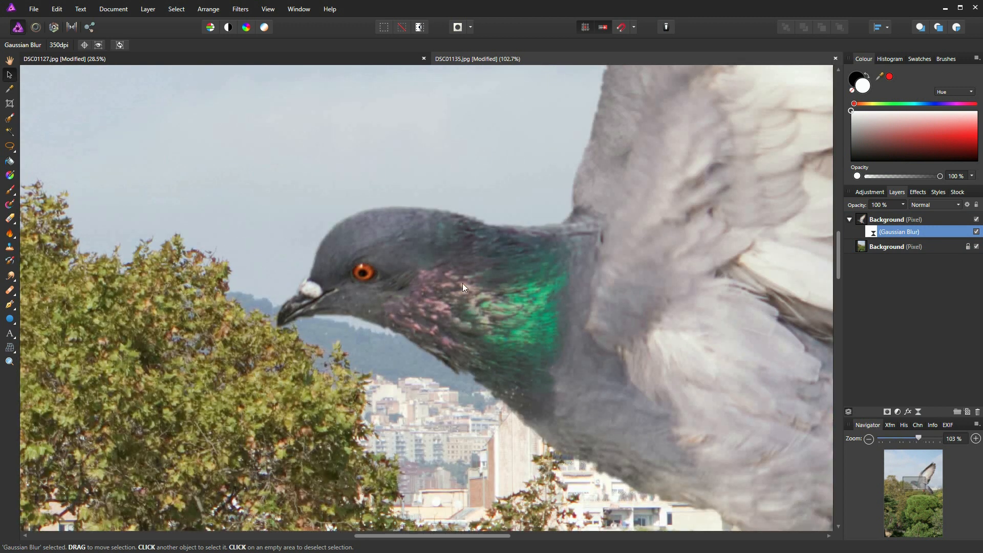
double_click(874, 234)
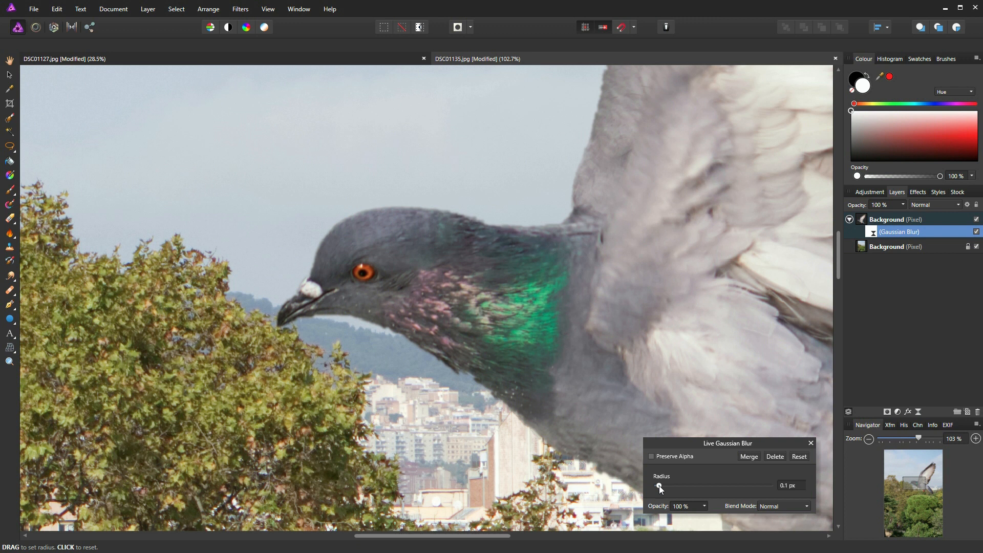
left_click(811, 444)
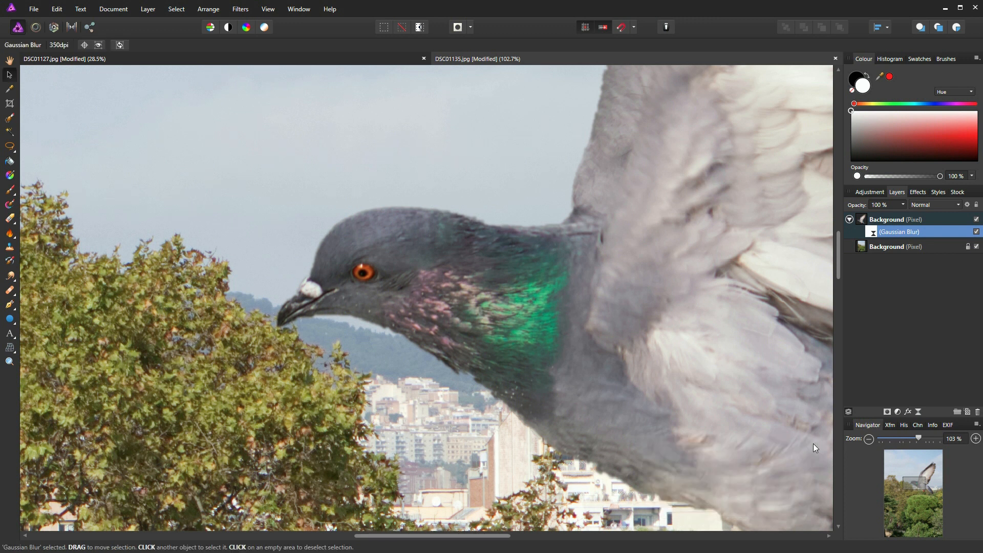
left_click(850, 219)
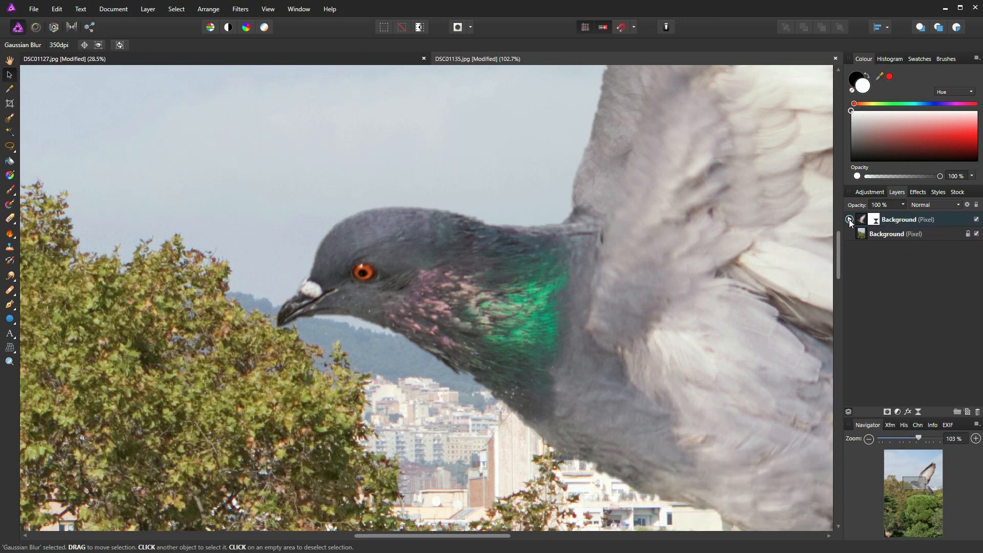
Examine the blurred pigeon's edges against the landscape, and compare the whole image with the pigeon layer hidden and shown
scroll(374, 373, "down", 3)
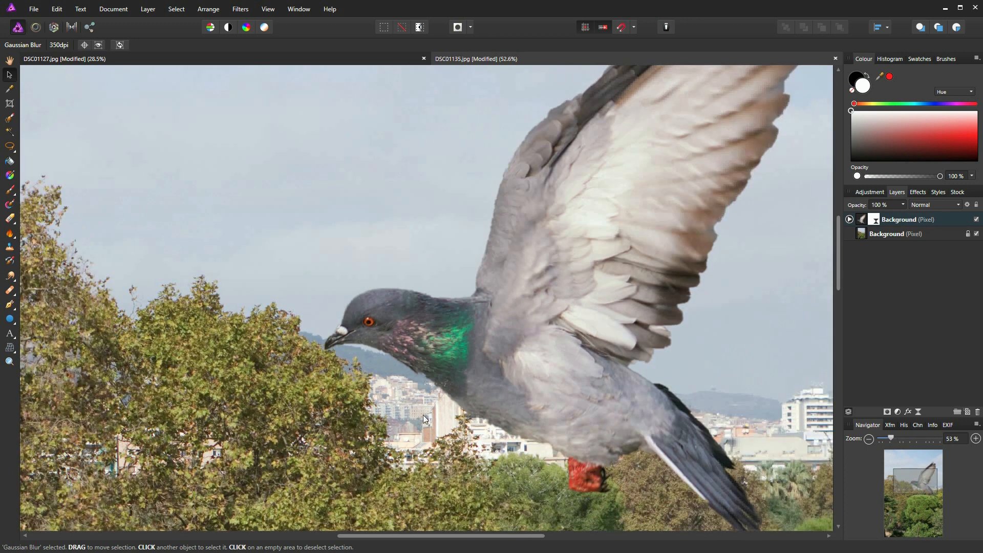
scroll(474, 318, "down", 2)
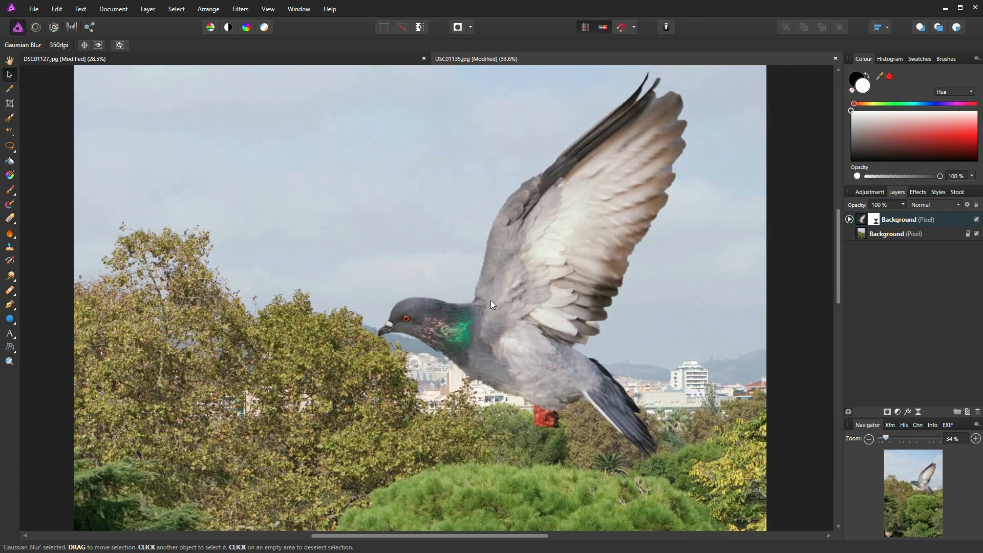
scroll(487, 304, "up", 2)
scroll(407, 340, "up", 2)
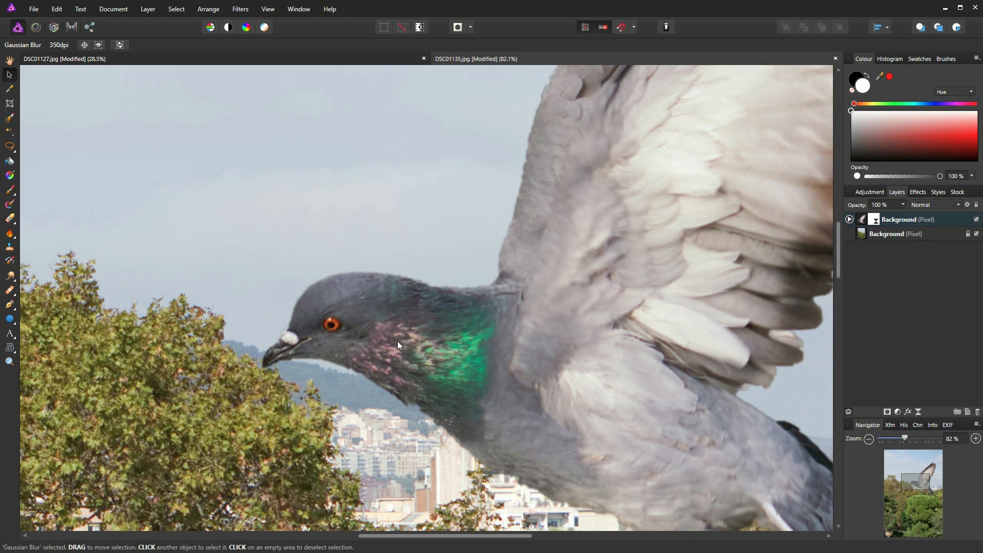
scroll(429, 343, "up", 1)
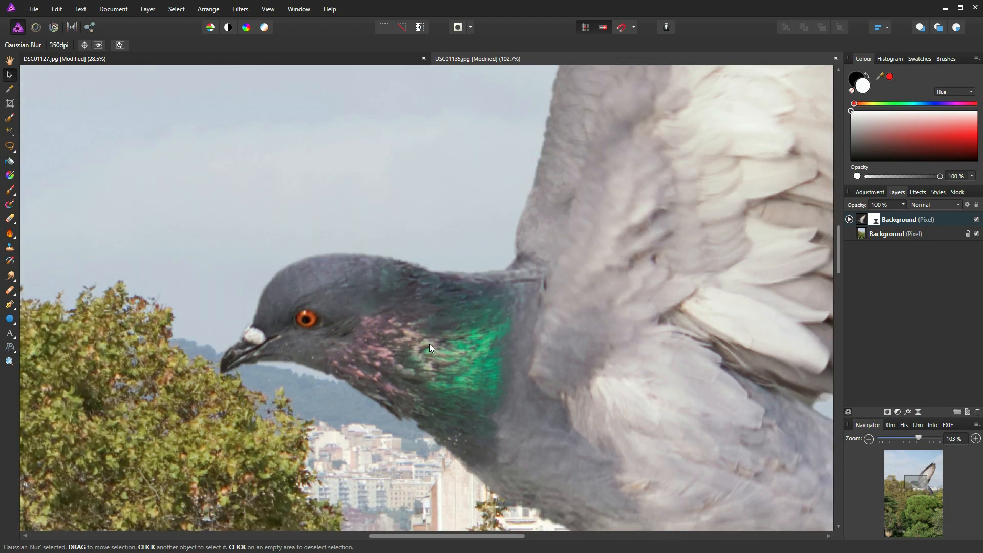
scroll(429, 343, "down", 2)
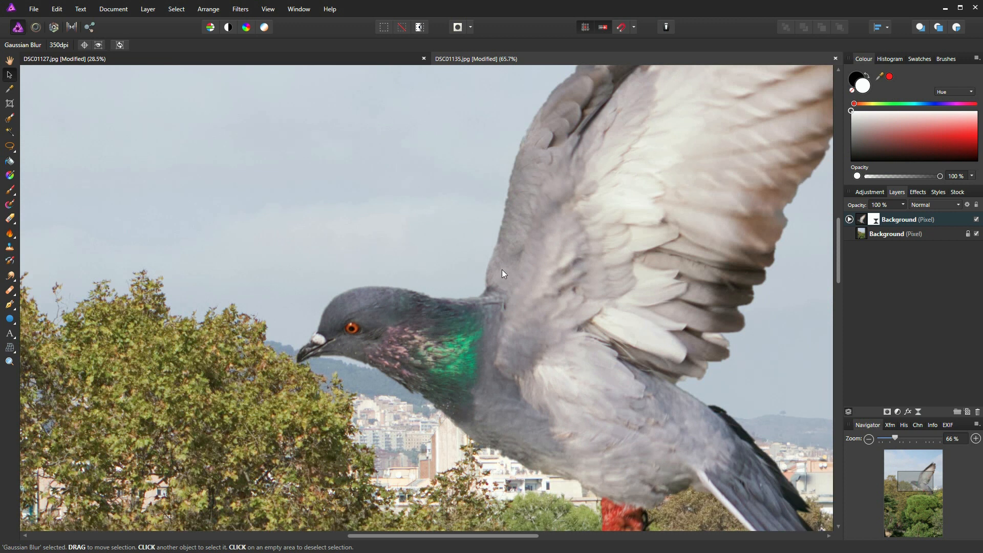
left_click(472, 273)
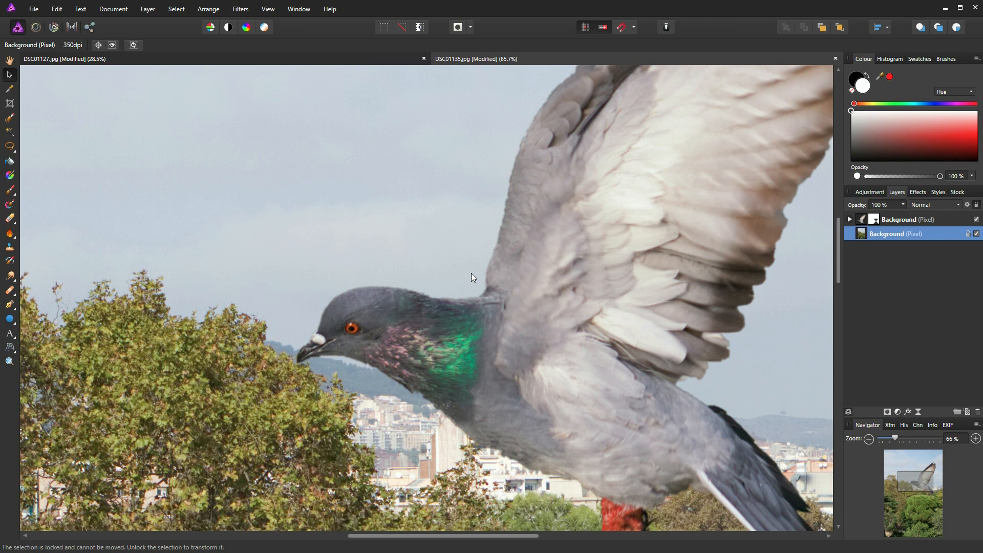
key("ctrl+0")
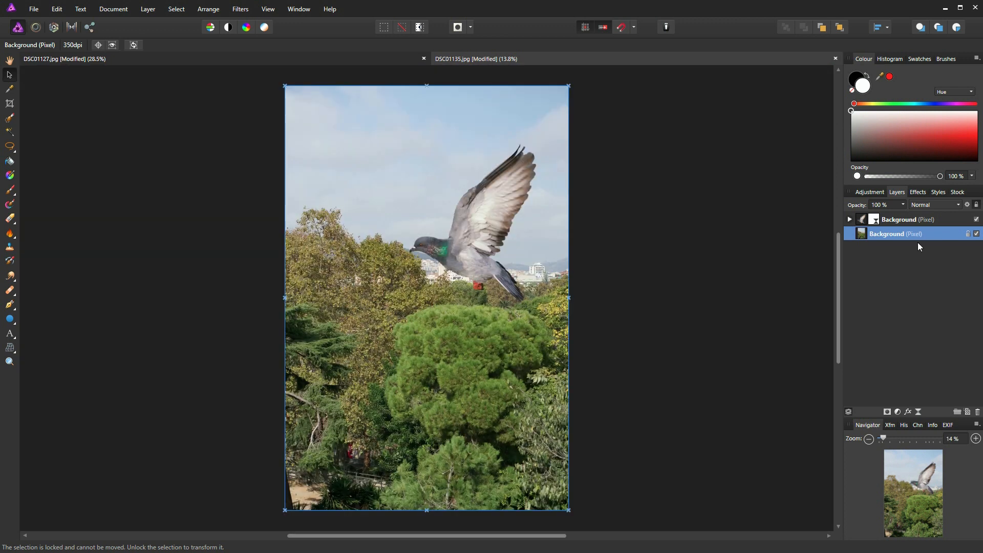
left_click(976, 219)
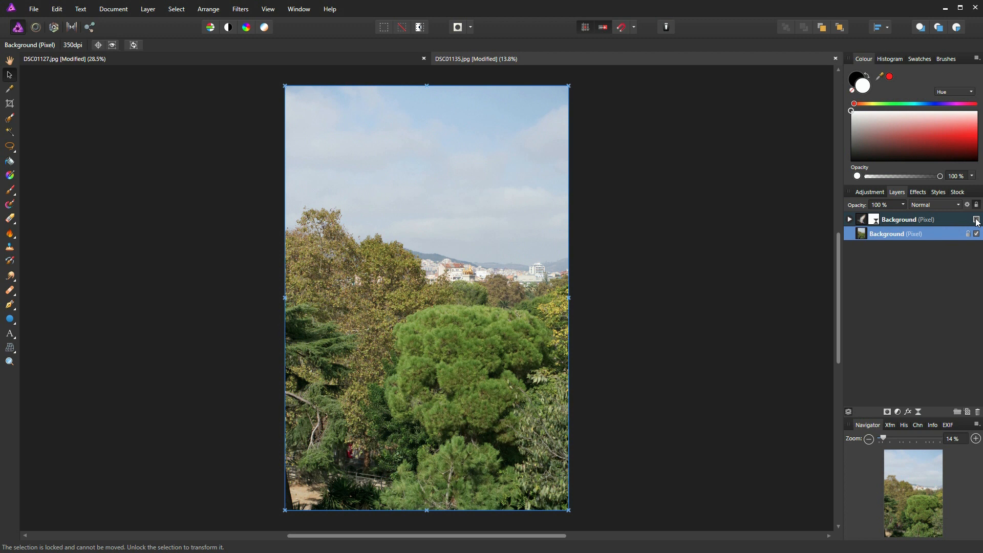
left_click(976, 220)
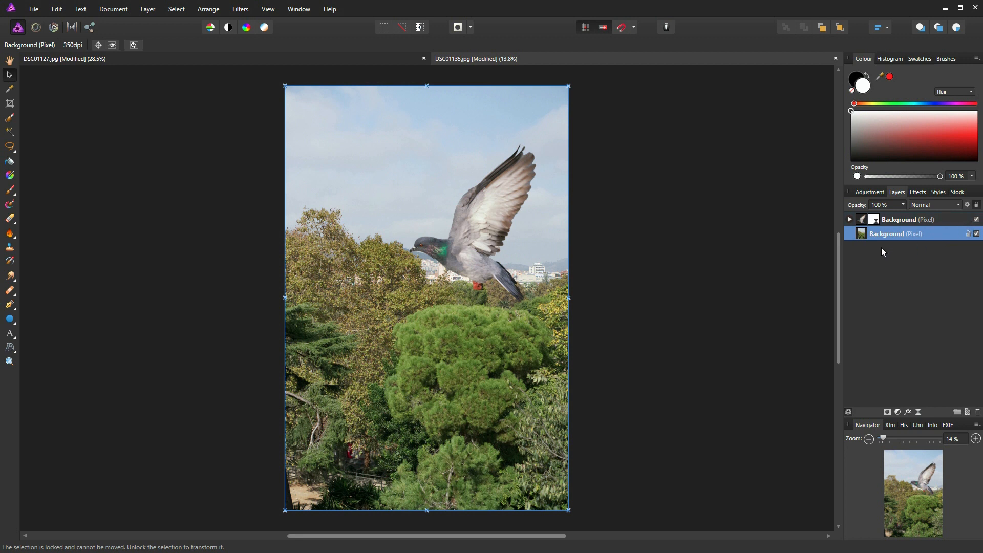
Duplicate the pigeon layer, shrink the copy and place it in the sky above the brown trees, up and left of the original
left_click(861, 224)
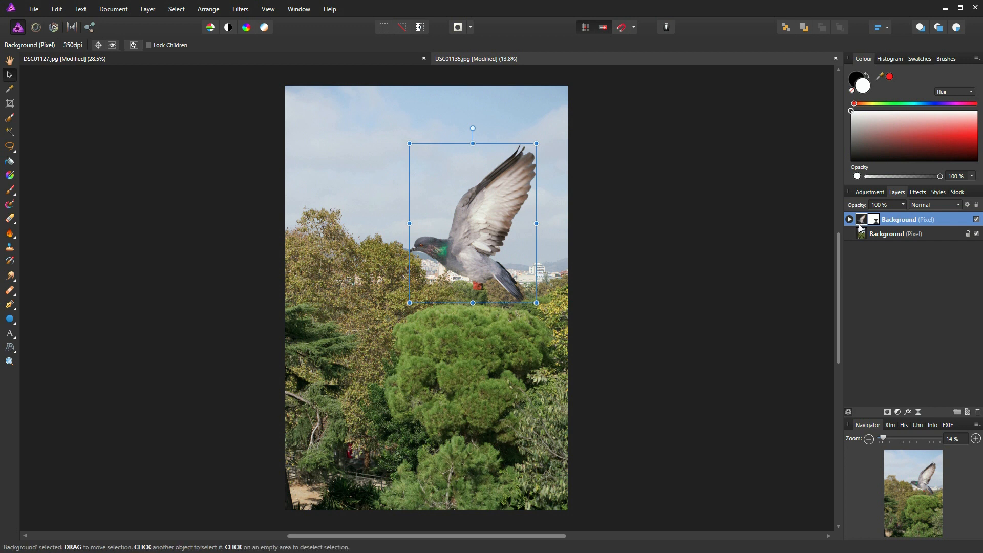
key("ctrl+j")
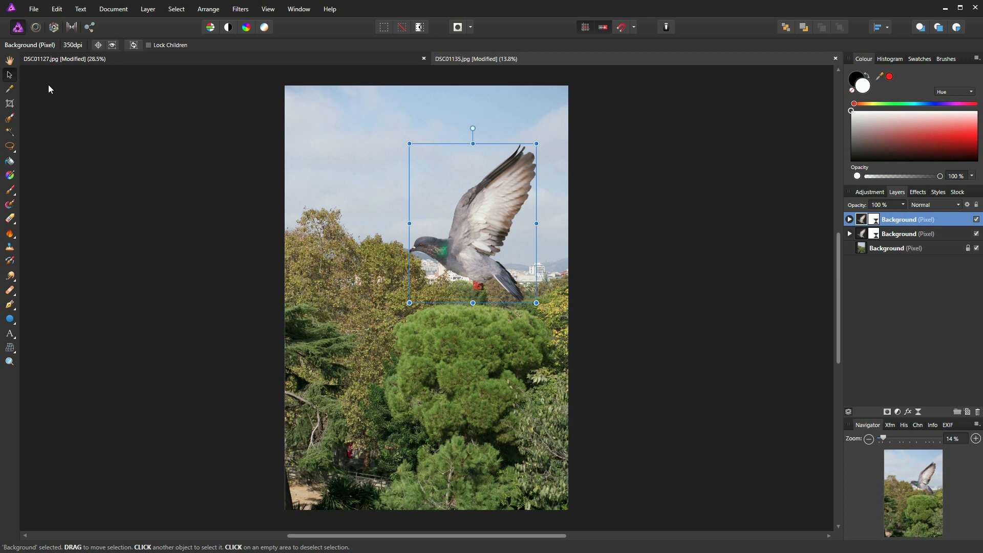
left_click_drag(478, 224, 383, 184)
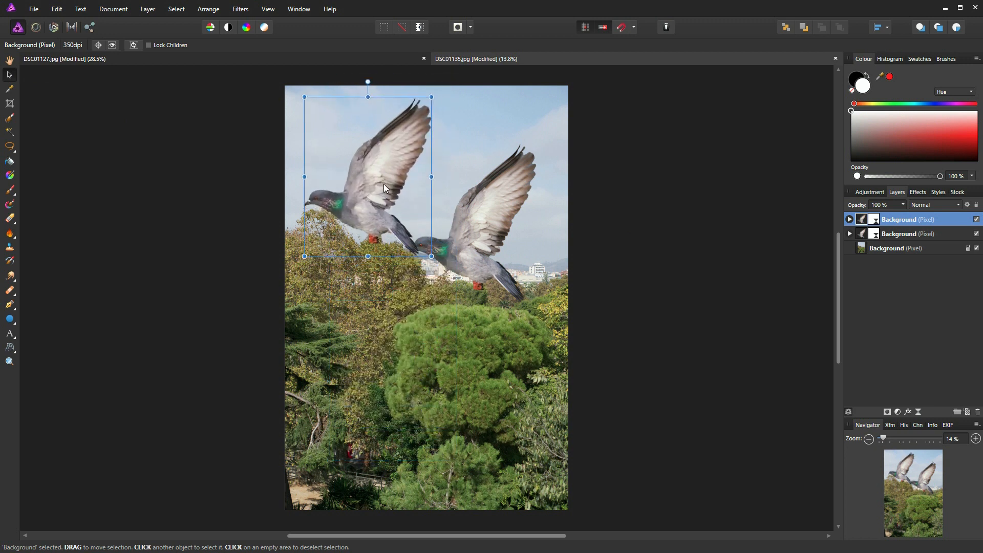
left_click_drag(304, 255, 351, 193)
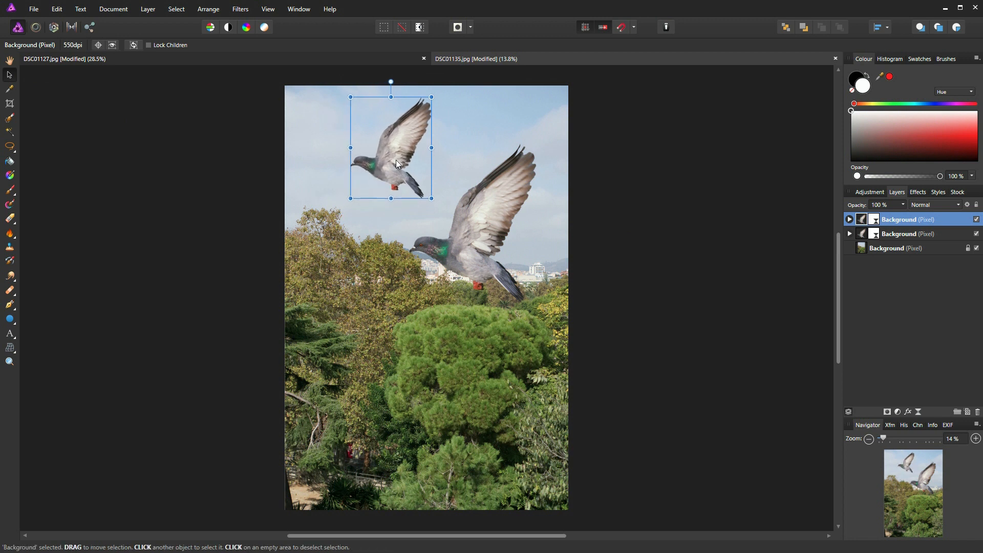
left_click_drag(398, 164, 389, 177)
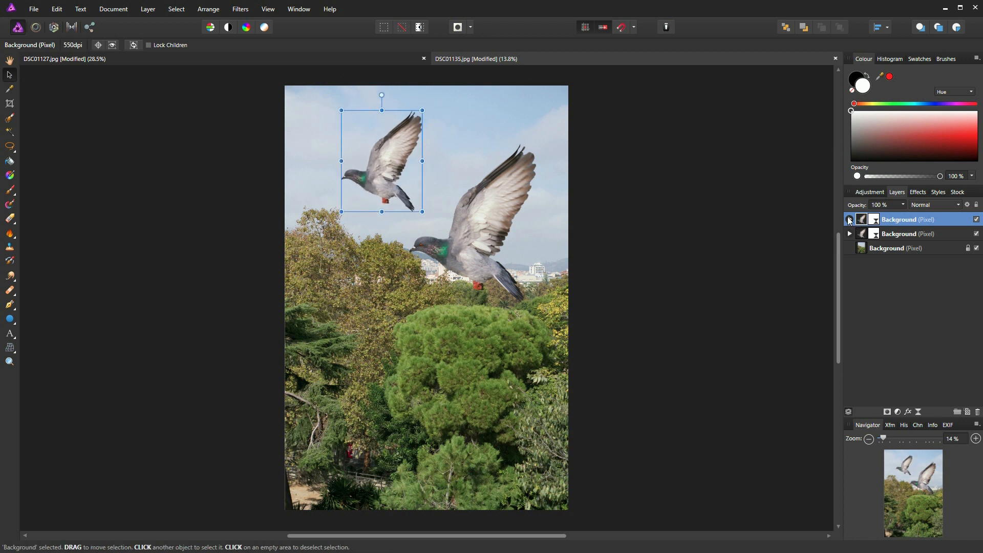
Increase the Gaussian Blur radius on the smaller pigeon's layer and compare its sharpness with the larger pigeon
left_click(849, 221)
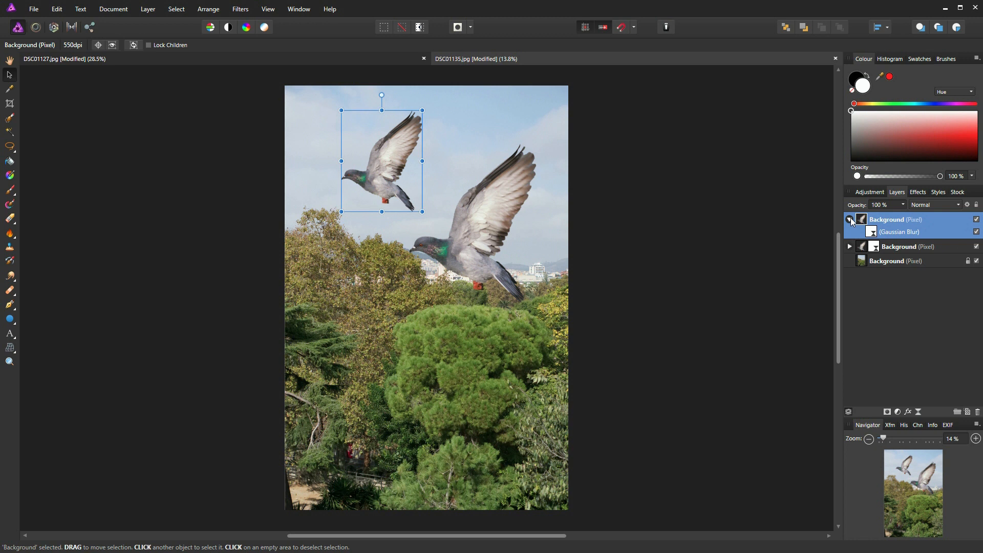
left_click(875, 236)
double_click(876, 236)
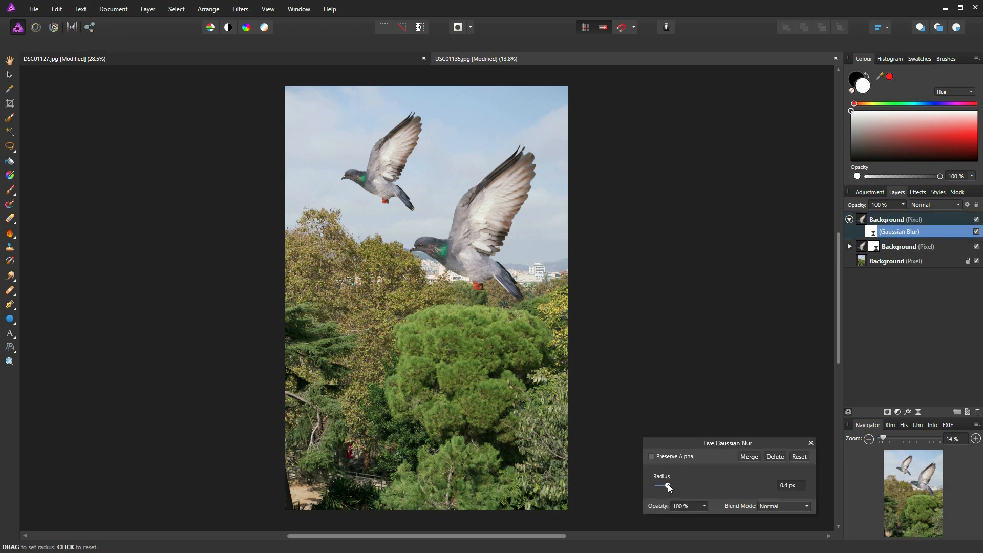
left_click_drag(687, 485, 678, 484)
left_click(811, 443)
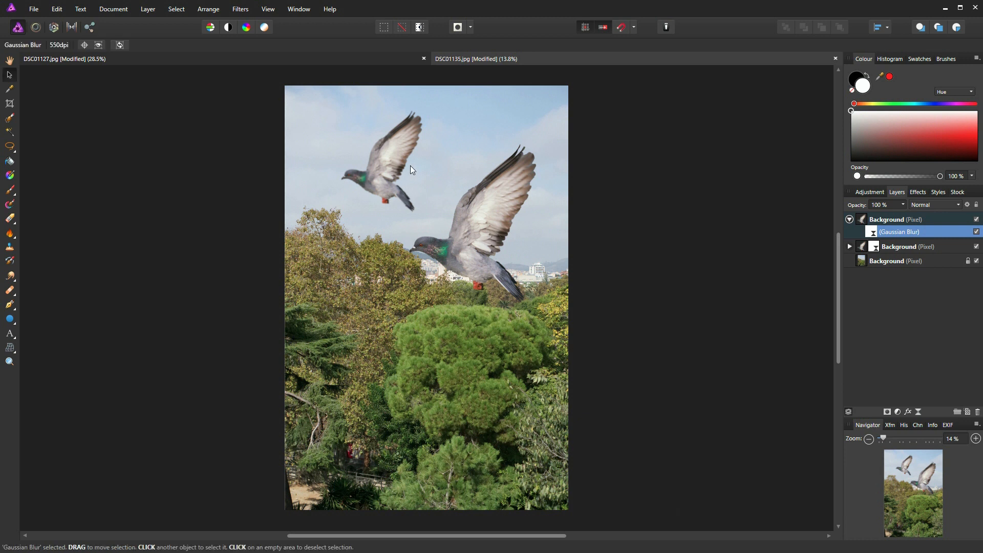
scroll(407, 167, "up", 5)
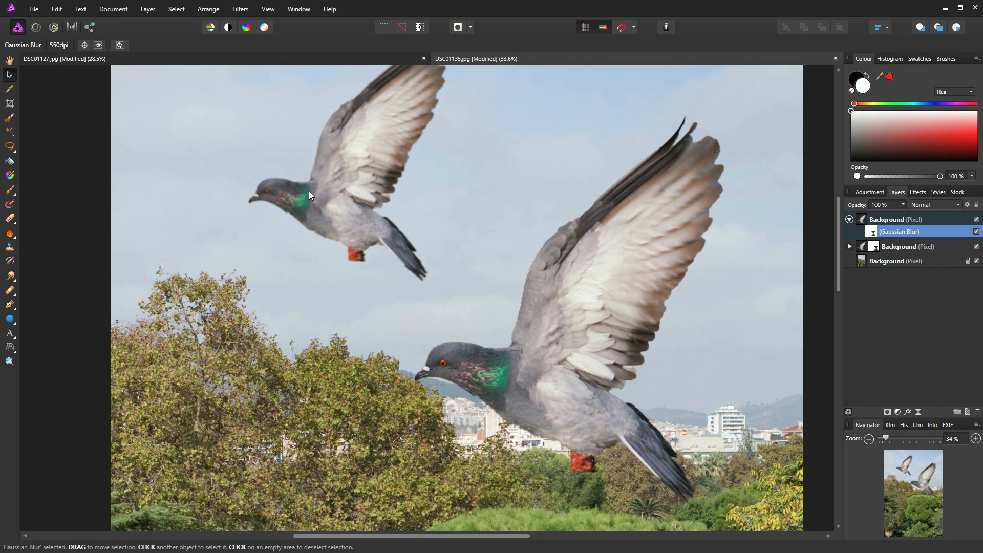
scroll(502, 315, "down", 5)
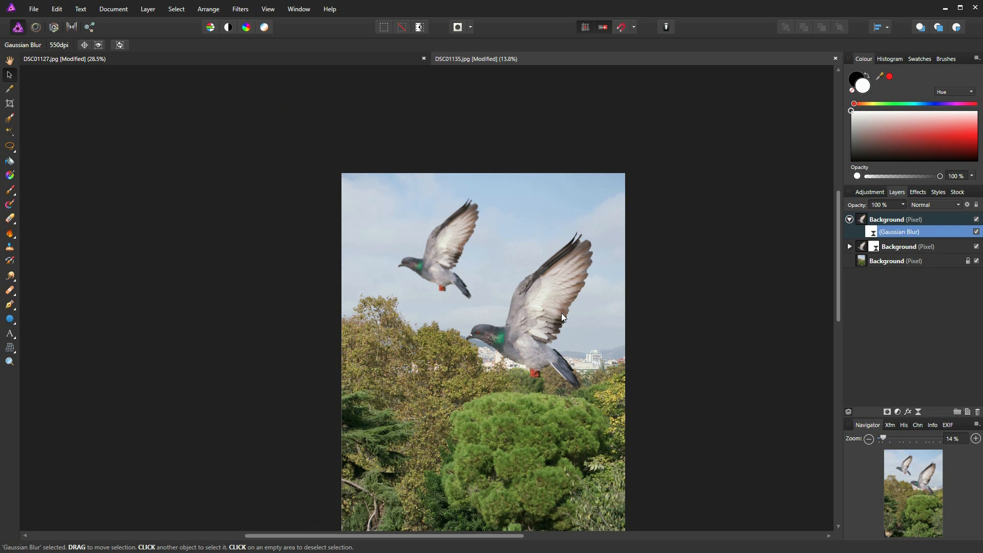
key("ctrl+0")
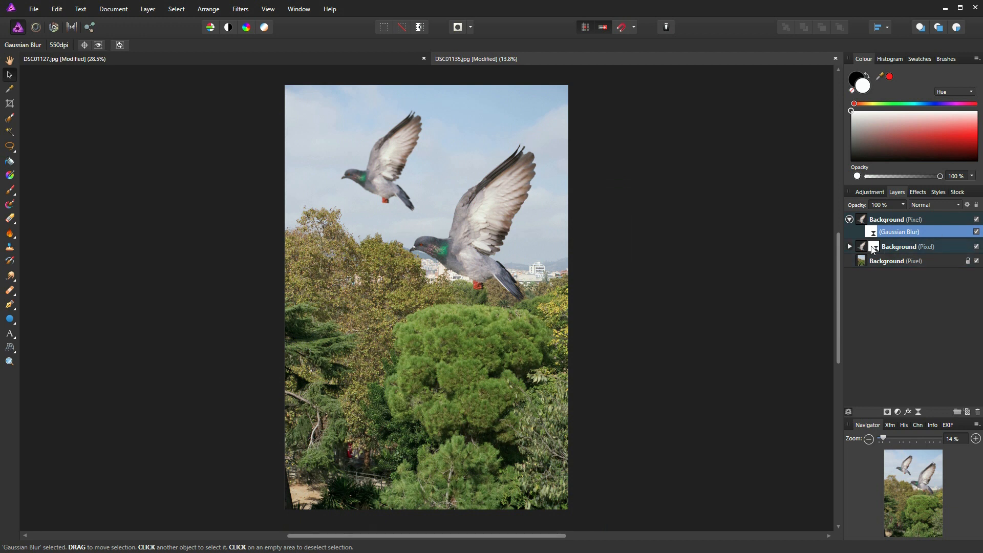
Review the original pigeon selection in DSC01127.jpg with the Selection Brush and return to DSC01135.jpg
left_click(340, 56)
key("w")
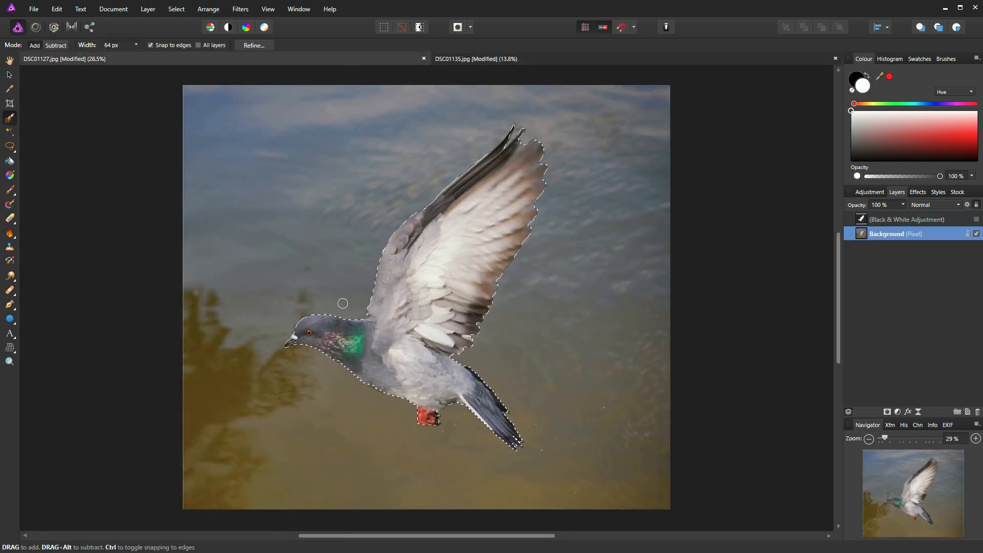
left_click(502, 58)
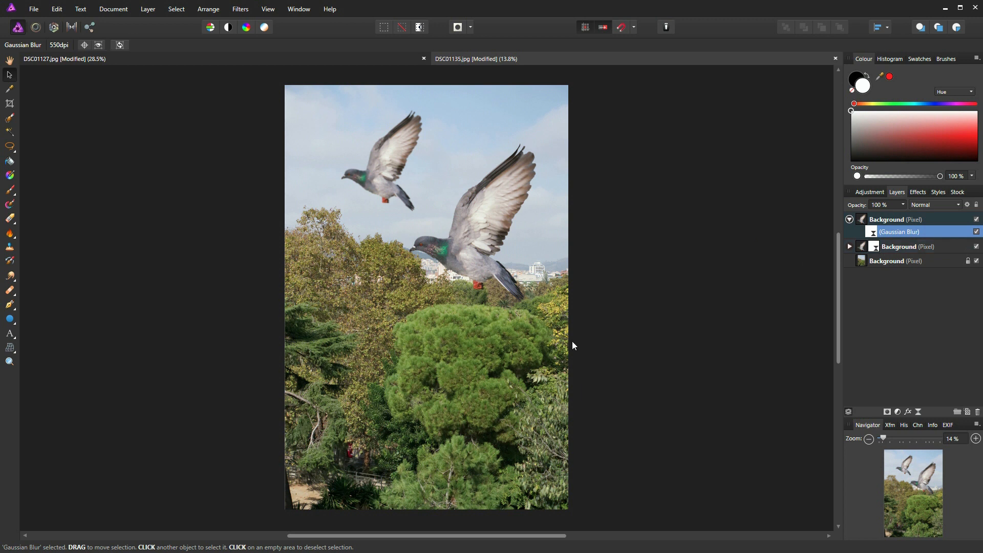
Select the large round green tree on the landscape's Background layer with the Selection Brush
left_click(850, 246)
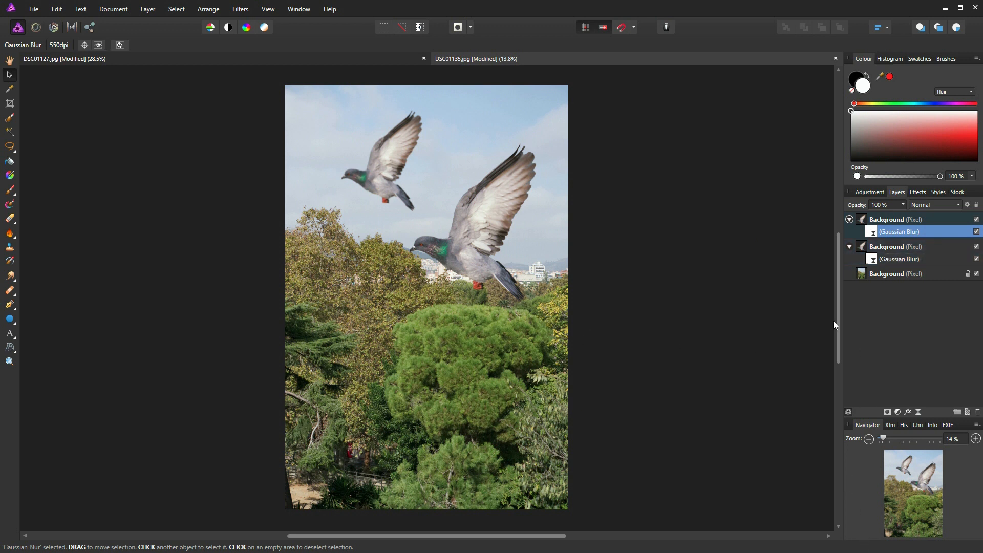
left_click(863, 277)
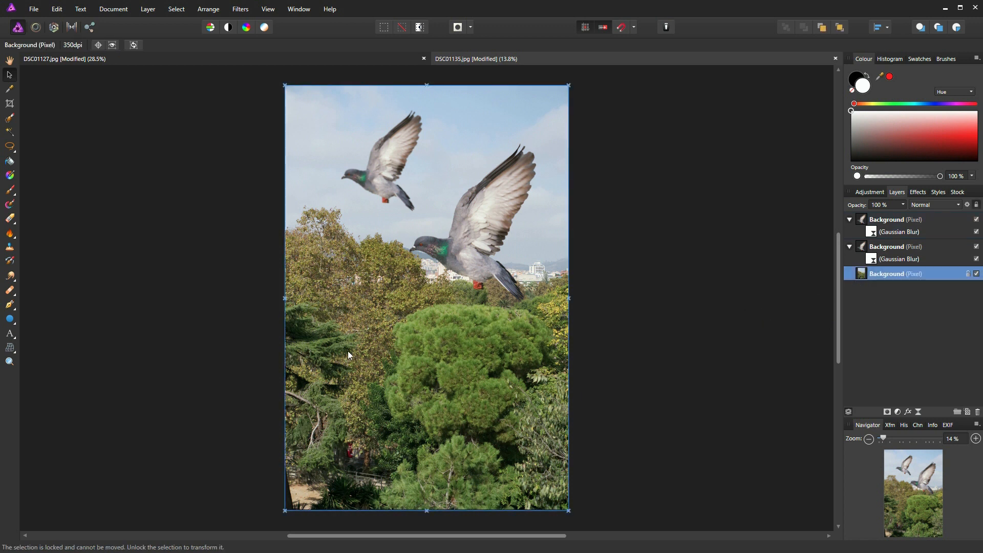
left_click(9, 118)
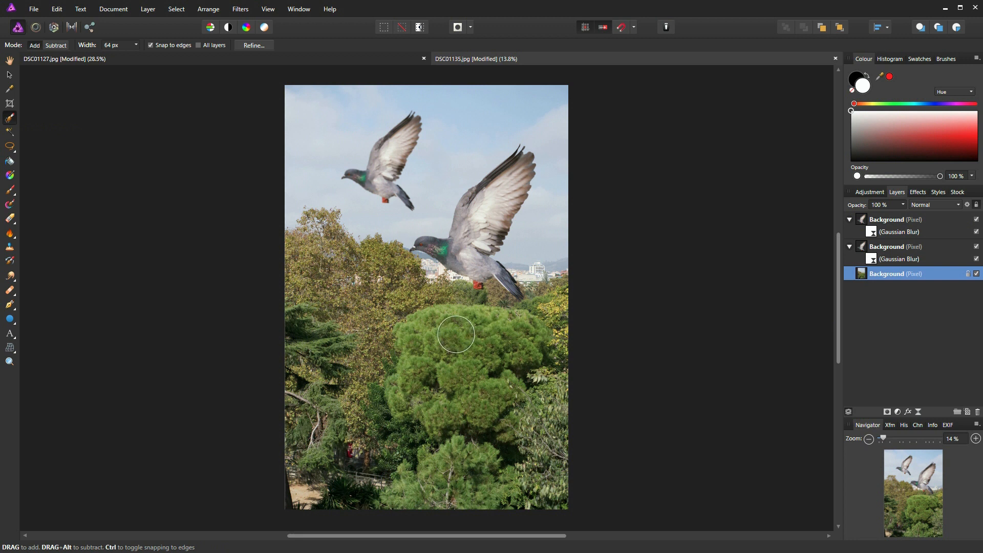
mouse_move(454, 330)
left_mouse_down()
mouse_move(458, 315)
mouse_move(423, 320)
mouse_move(408, 371)
mouse_move(437, 402)
mouse_move(481, 358)
mouse_move(499, 374)
mouse_move(512, 353)
mouse_move(476, 338)
mouse_move(451, 288)
mouse_move(431, 282)
mouse_move(464, 282)
mouse_move(413, 285)
mouse_move(368, 310)
mouse_move(378, 390)
left_mouse_up()
Add an HSL adjustment to the selected tree, set its blend mode to Colour, shift the hue to pinkish purple, and deselect
left_click(899, 412)
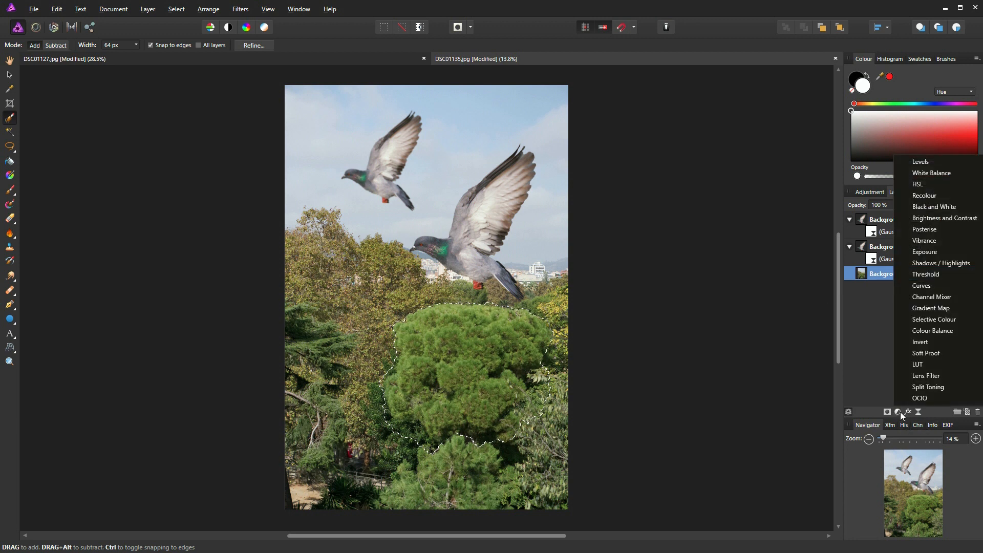
left_click(921, 184)
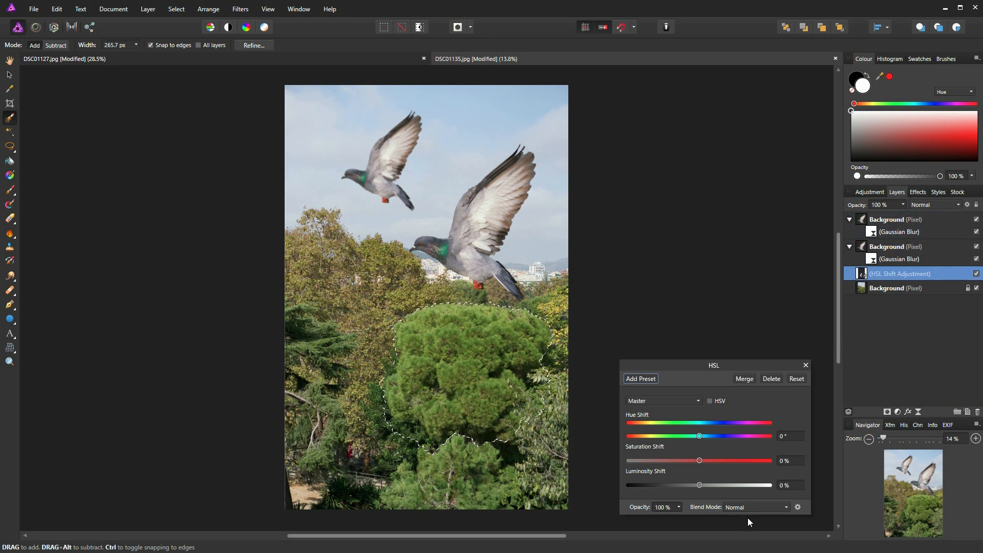
left_click(786, 507)
left_click_drag(786, 385, 773, 472)
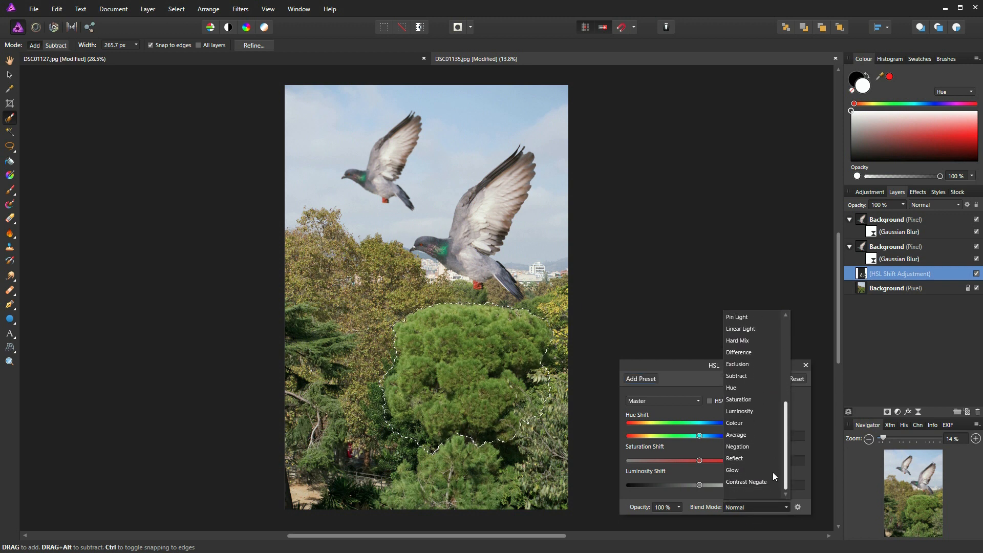
left_click(736, 423)
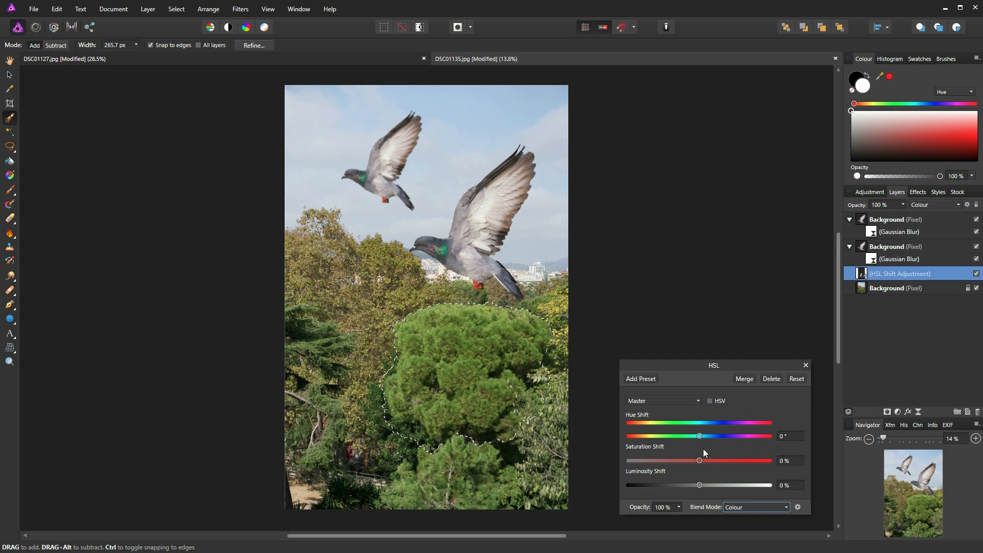
left_click_drag(698, 435, 761, 448)
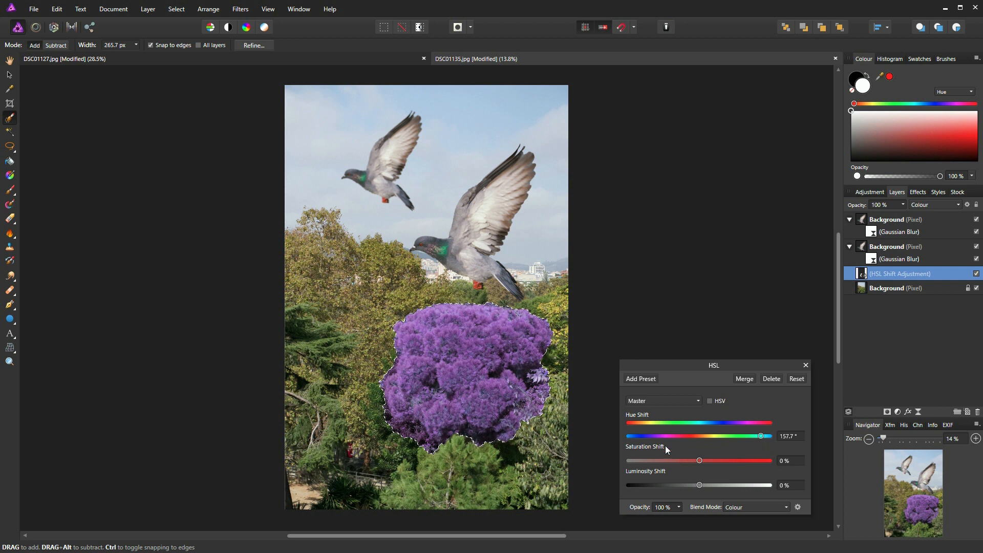
left_click(806, 364)
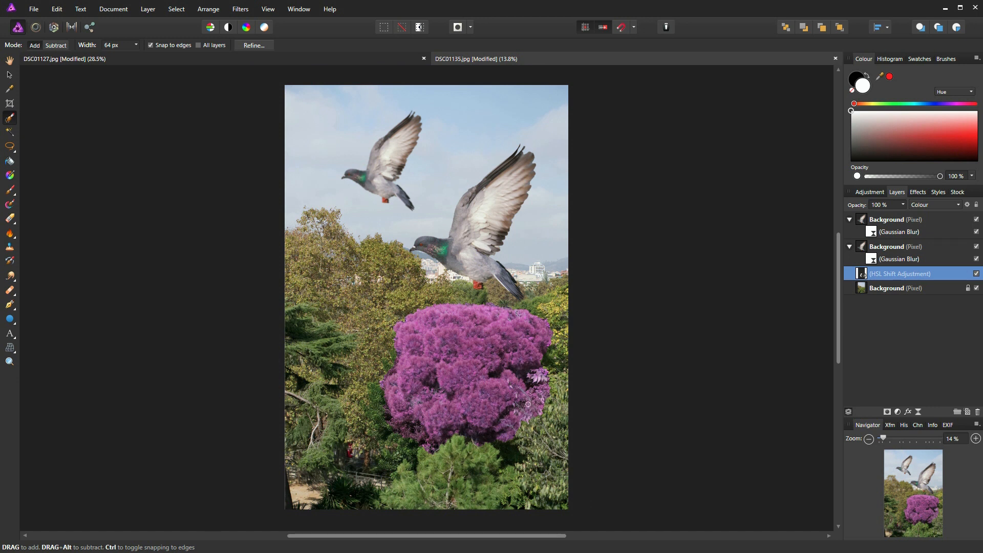
Paint black on the HSL adjustment's mask with the Paint Brush to remove the purple from the upper overlapping leaves at the tree's right edge
scroll(528, 410, "up", 6)
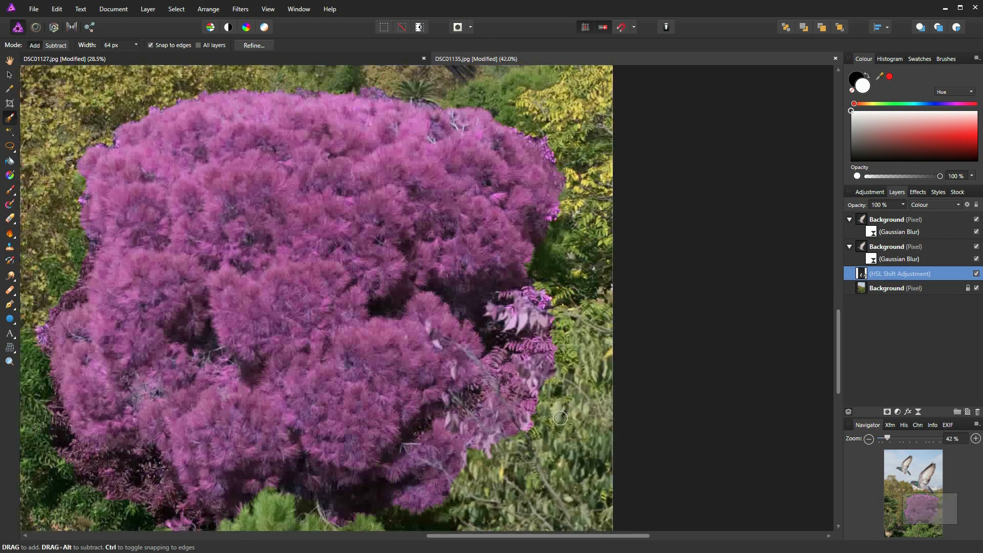
scroll(550, 402, "up", 1)
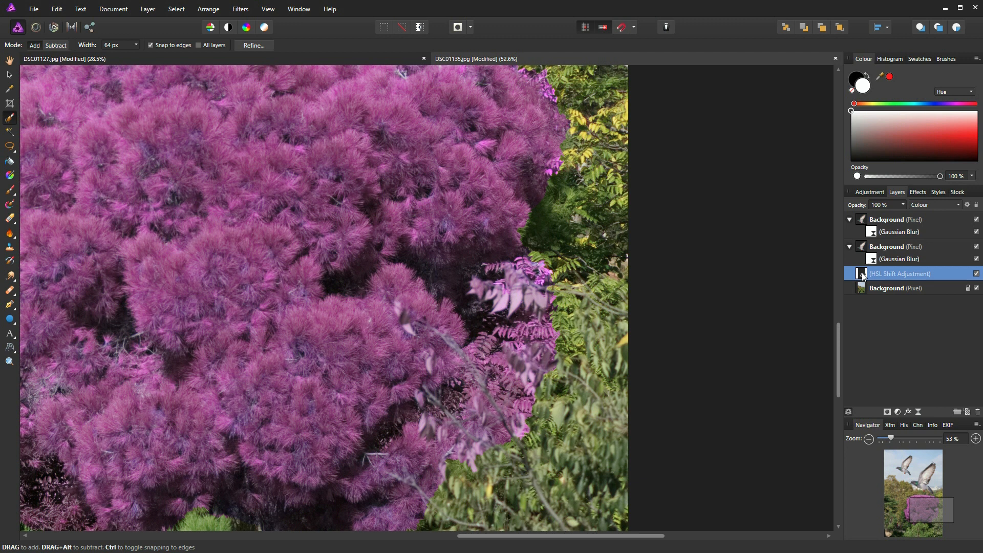
left_click(10, 193)
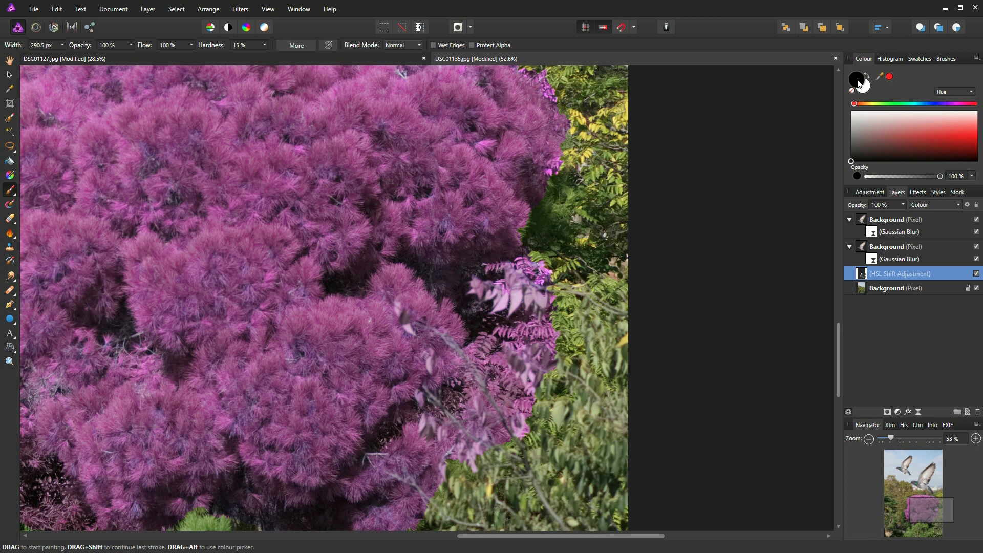
key("x")
key("x")
left_click(866, 90)
key("x")
double_click(859, 82)
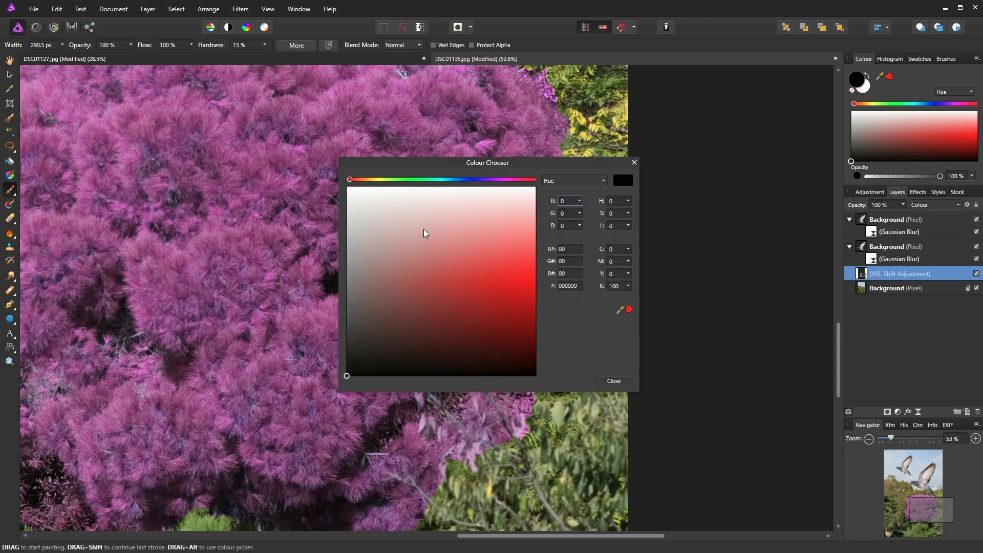
left_click(635, 163)
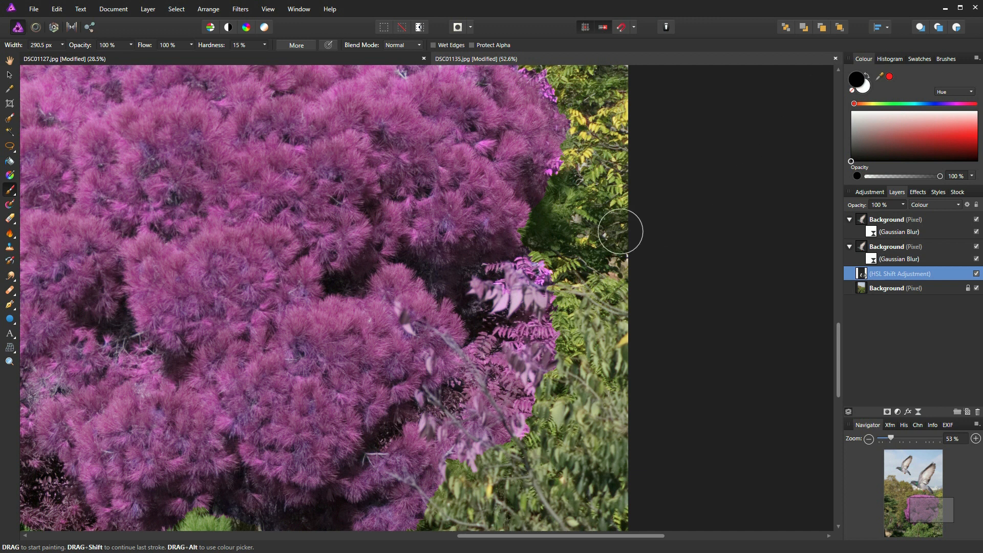
left_click_drag(510, 282, 494, 298)
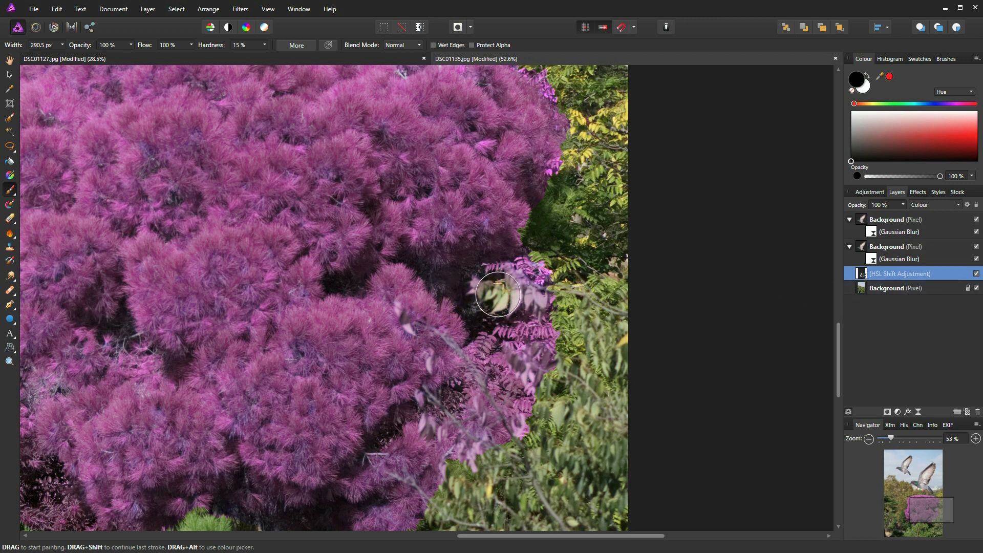
left_click_drag(495, 297, 588, 312)
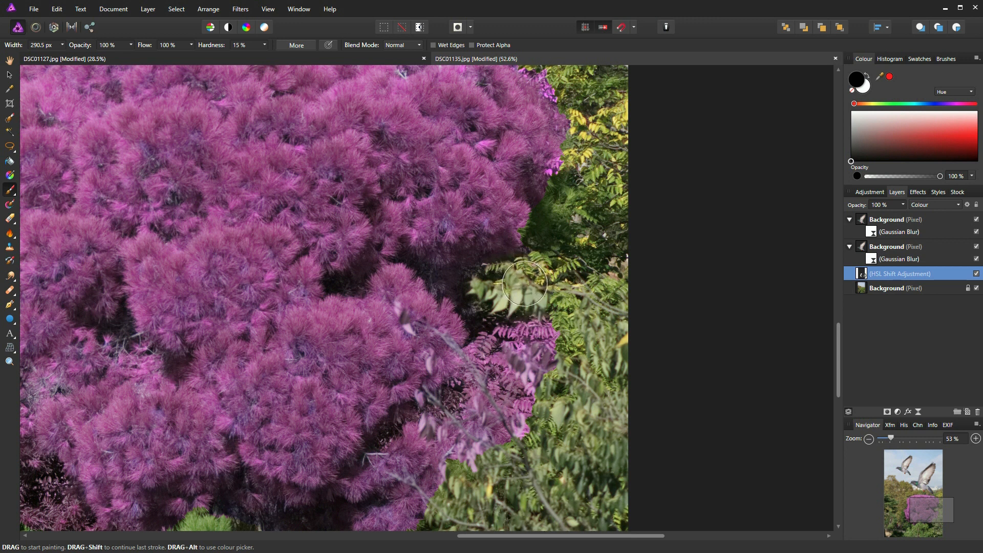
Paint the purple back over those leaves in white, and mask them and the foliage below them out again in black
key("x")
mouse_move(490, 286)
left_mouse_down()
mouse_move(539, 292)
mouse_move(482, 289)
mouse_move(504, 296)
left_mouse_up()
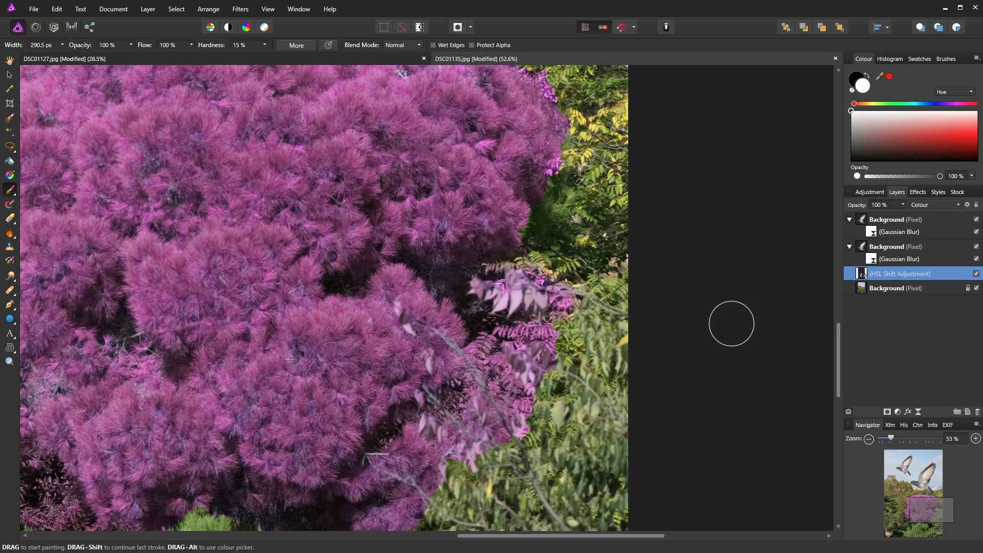
key("x")
mouse_move(465, 272)
left_mouse_down()
mouse_move(511, 292)
mouse_move(515, 283)
mouse_move(522, 297)
mouse_move(557, 280)
mouse_move(536, 299)
mouse_move(516, 290)
mouse_move(523, 307)
mouse_move(500, 315)
mouse_move(560, 323)
mouse_move(552, 334)
mouse_move(507, 317)
mouse_move(486, 343)
mouse_move(491, 375)
mouse_move(518, 391)
mouse_move(545, 358)
mouse_move(517, 361)
mouse_move(524, 449)
mouse_move(513, 338)
mouse_move(519, 285)
mouse_move(535, 264)
mouse_move(450, 275)
left_mouse_up()
left_click(266, 223)
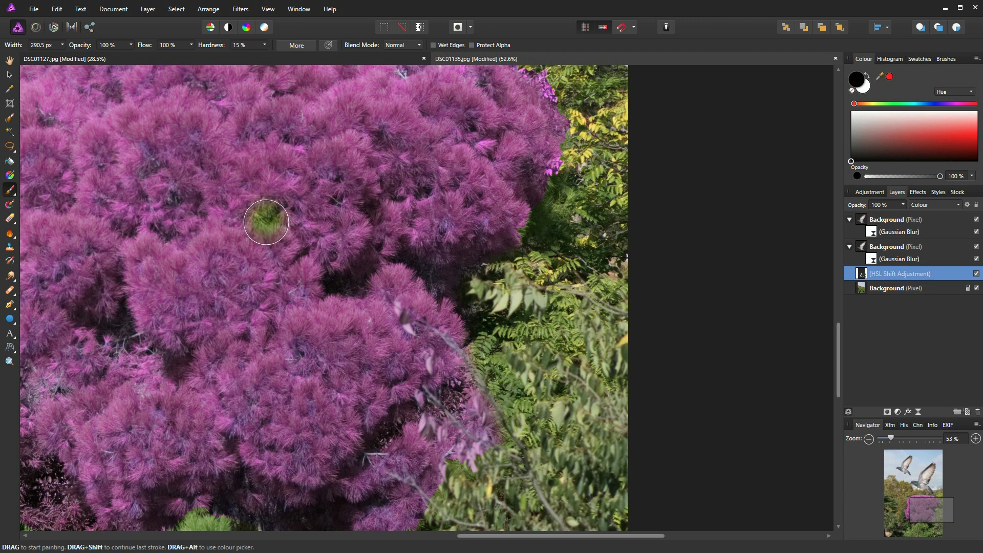
Mask the remaining purple leaves at the tree's lower right edge, reducing the brush width to 79.2 px for the small ones
key("ctrl+0")
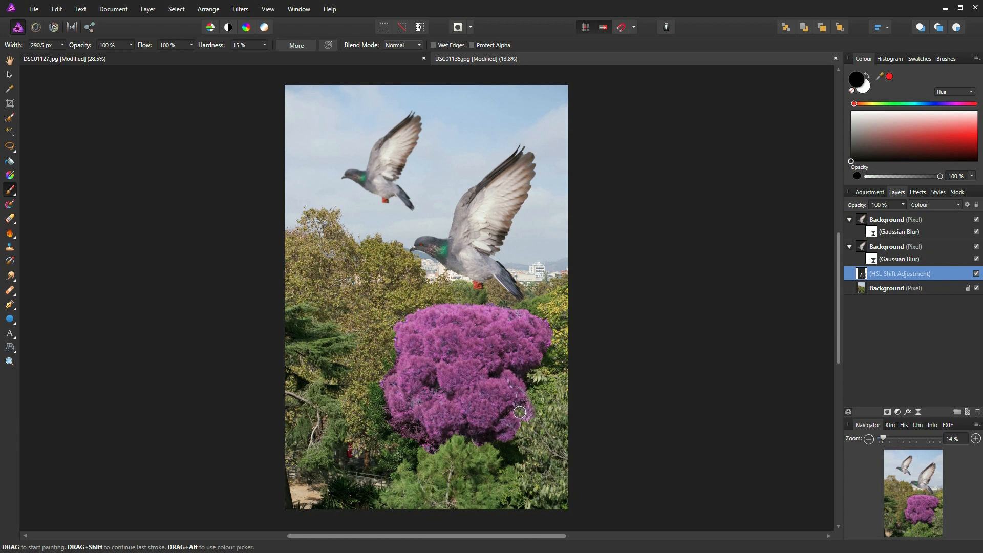
scroll(520, 413, "up", 3)
scroll(519, 412, "up", 2)
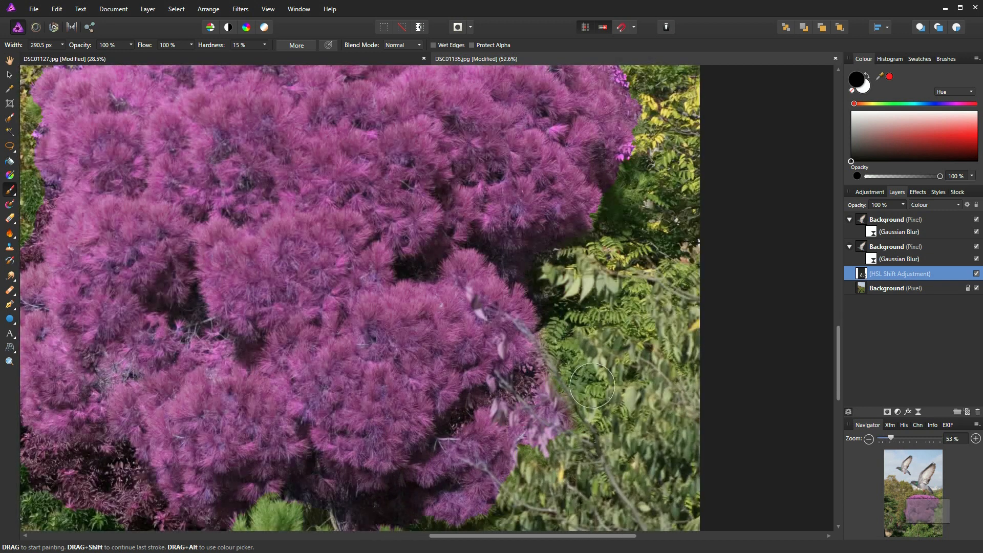
mouse_move(563, 434)
left_mouse_down()
mouse_move(551, 439)
mouse_move(558, 422)
mouse_move(548, 427)
left_mouse_up()
mouse_move(512, 399)
left_mouse_down()
mouse_move(556, 408)
mouse_move(559, 383)
mouse_move(541, 388)
mouse_move(555, 373)
left_mouse_up()
key("bracketleft")
key("bracketleft")
key("bracketleft")
key("bracketleft")
key("bracketleft")
key("bracketleft")
key("bracketleft")
key("bracketleft")
left_click_drag(470, 292, 477, 308)
key("x")
key("ctrl+0")
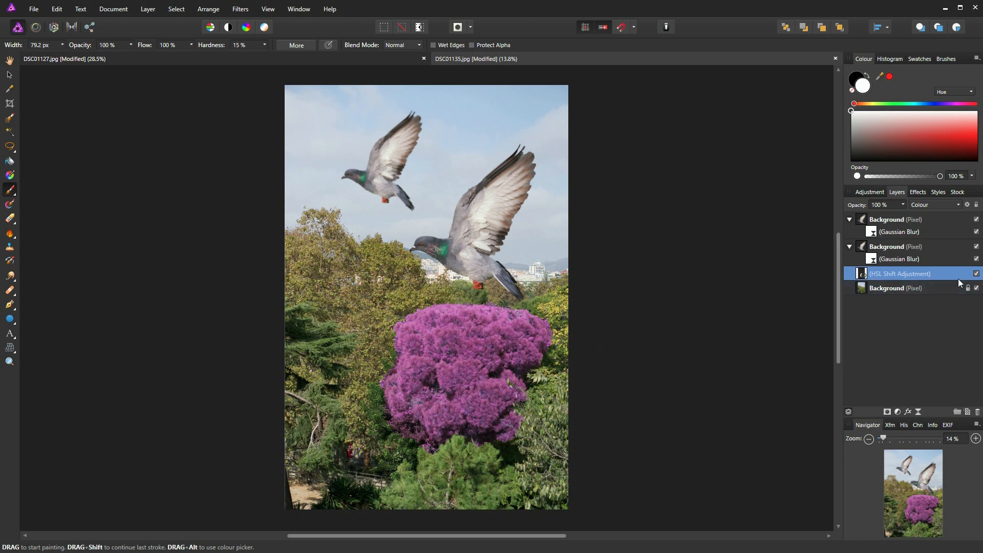
Compare the whole image with the HSL adjustment hidden and shown
left_click(976, 274)
left_click(977, 274)
left_click(976, 274)
left_click(977, 274)
Try lowering the HSL adjustment's opacity to 79% to mute the purple tree
left_click(903, 204)
mouse_move(848, 216)
left_mouse_down()
mouse_move(821, 220)
mouse_move(911, 227)
mouse_move(859, 231)
left_mouse_up()
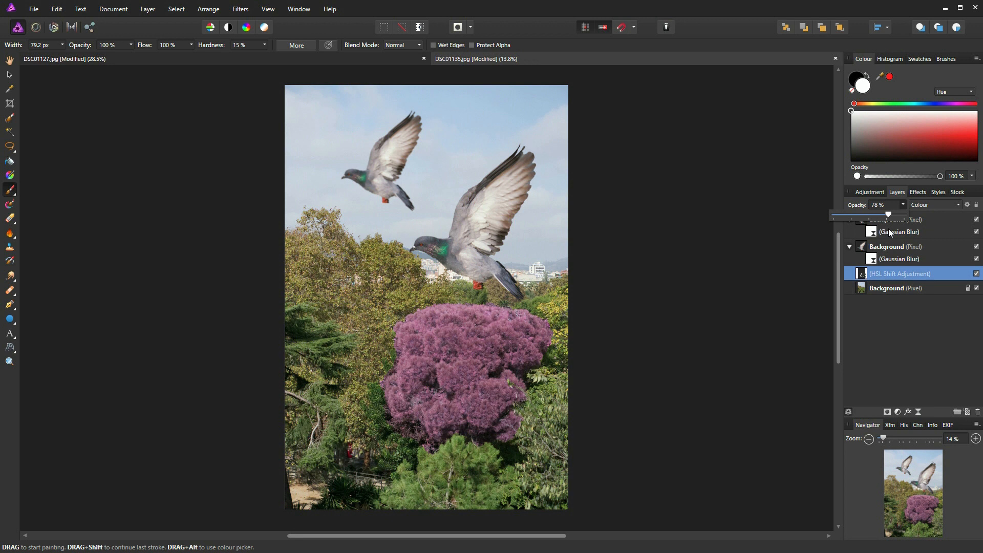
left_click_drag(888, 229, 890, 228)
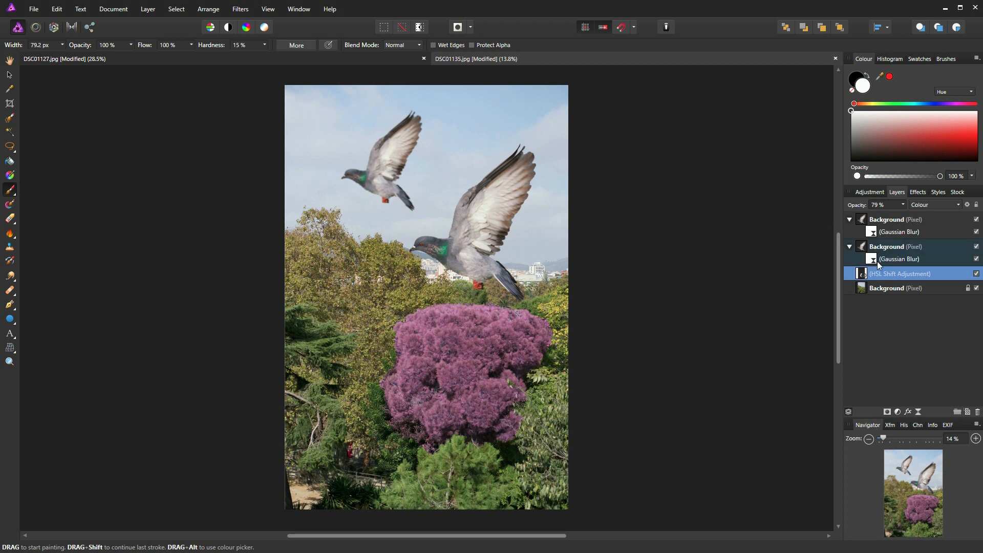
Try lowering the opacity of the smaller pigeon's layer
left_click(864, 222)
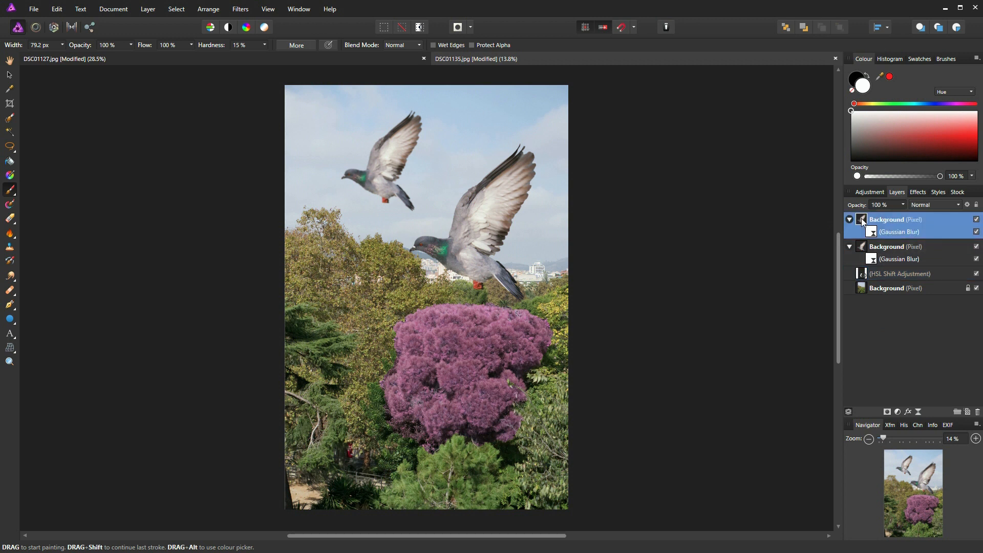
left_click(904, 204)
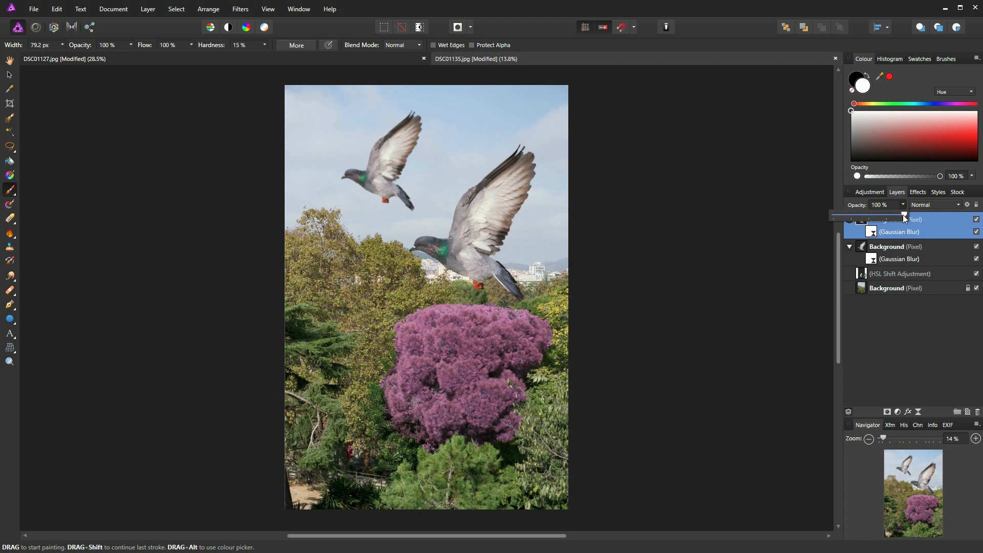
mouse_move(905, 217)
left_mouse_down()
mouse_move(839, 224)
mouse_move(904, 223)
mouse_move(850, 223)
left_mouse_up()
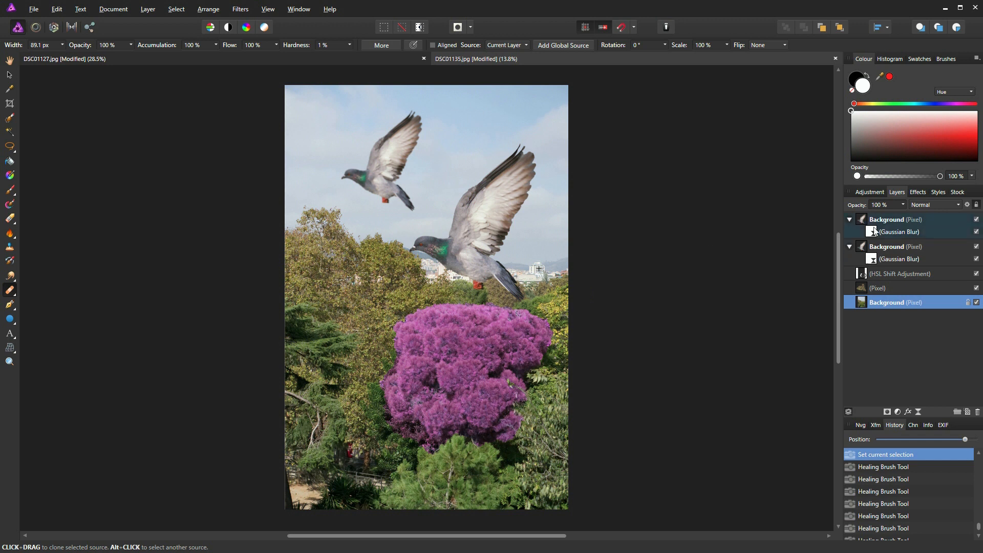
Review the Save As options for the native Affinity format (*.afphoto) and leave without saving
left_click(33, 11)
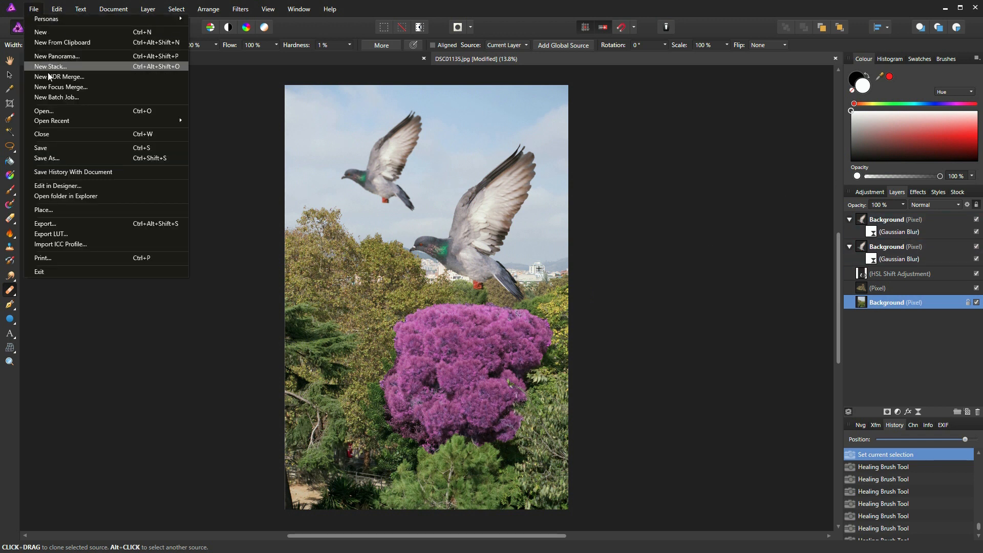
left_click(64, 159)
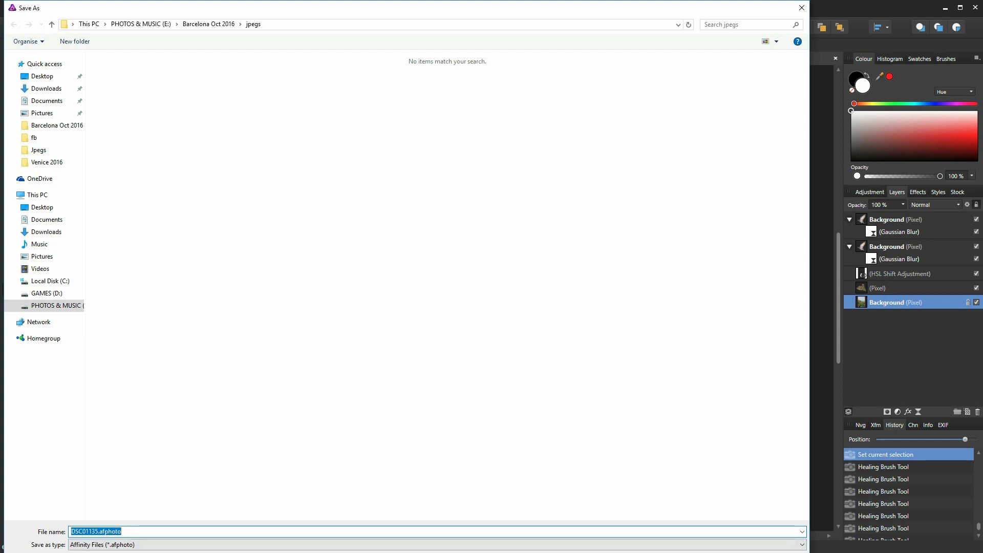
left_click(802, 8)
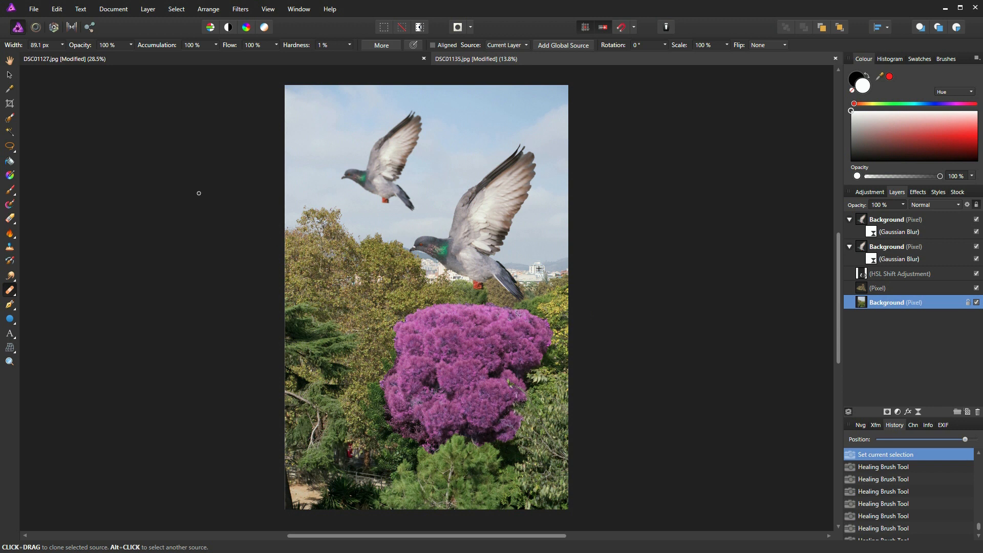
Start exporting the image as a JPEG with the JPEG (Best quality) preset
left_click(35, 11)
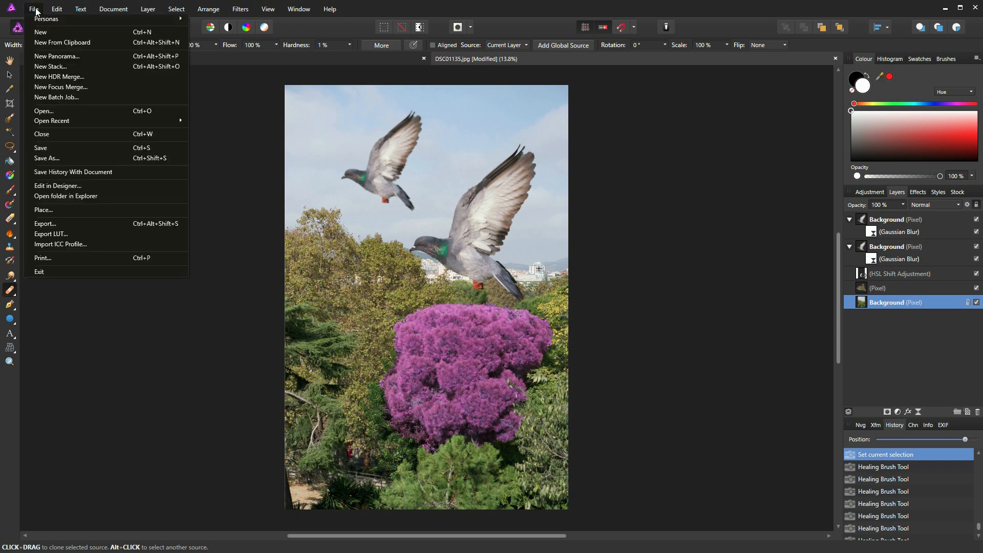
left_click(50, 223)
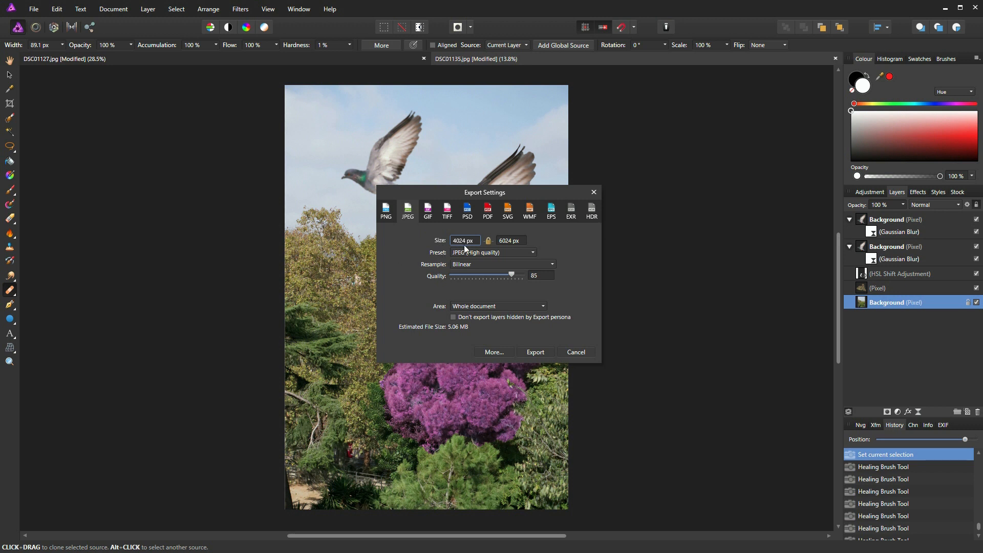
left_click(533, 253)
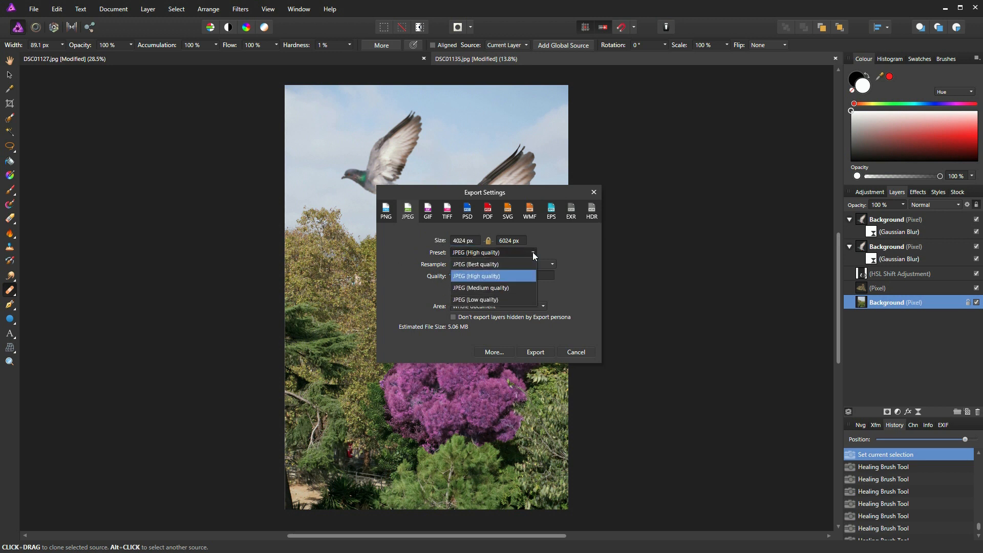
left_click(487, 263)
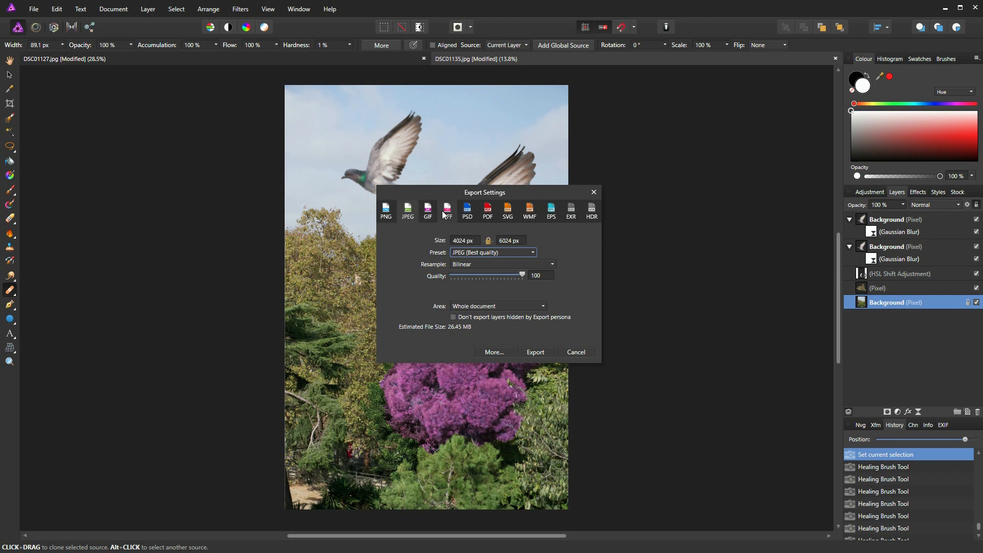
Look through the PSD, PNG and GIF export settings and return to JPEG
left_click(467, 216)
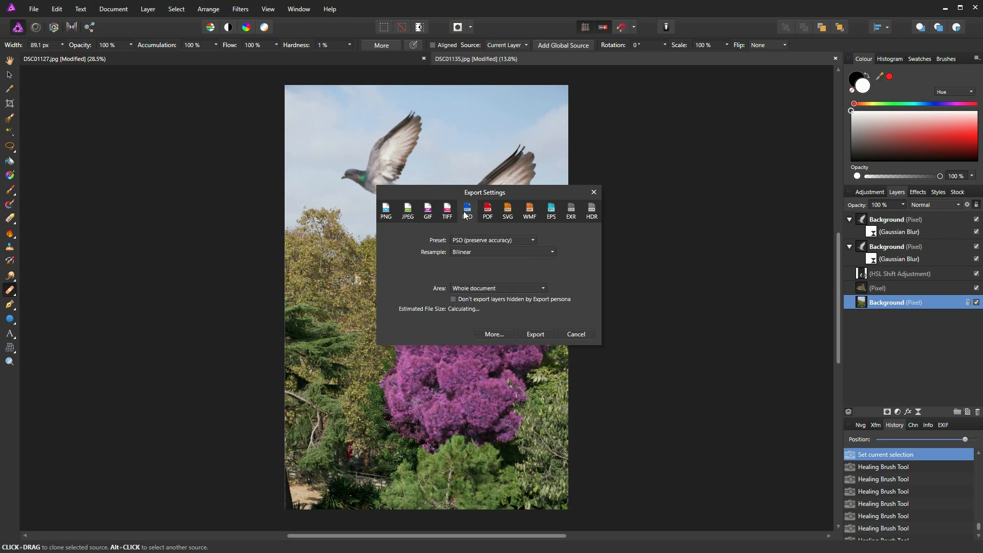
left_click(386, 216)
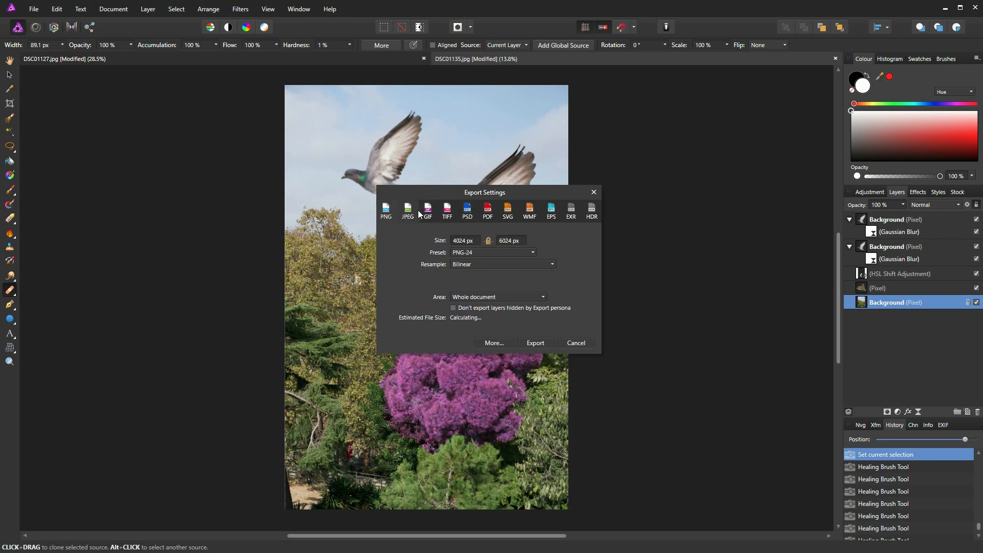
left_click(428, 214)
left_click(408, 215)
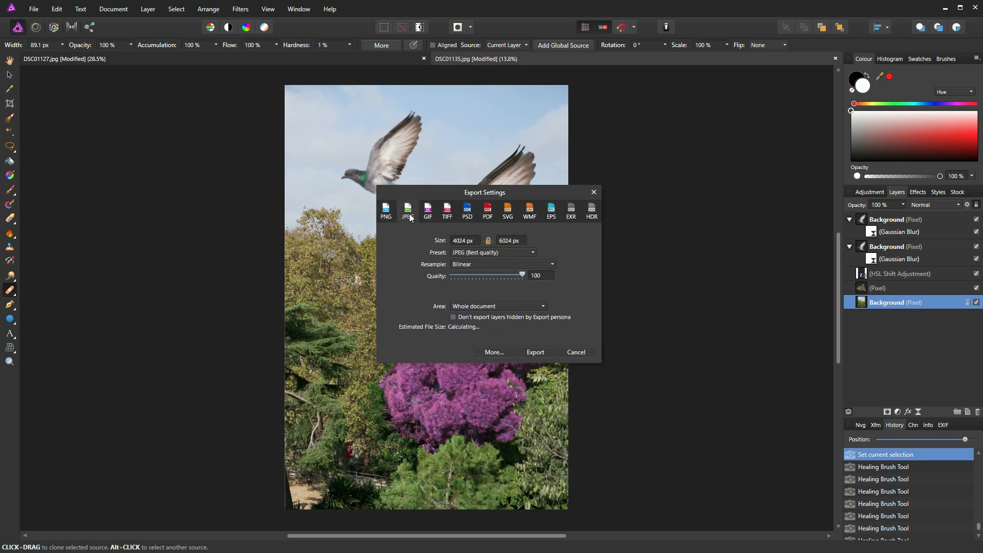
Export the JPEG to the jpegs folder under the file name "purple tree"
left_click(536, 352)
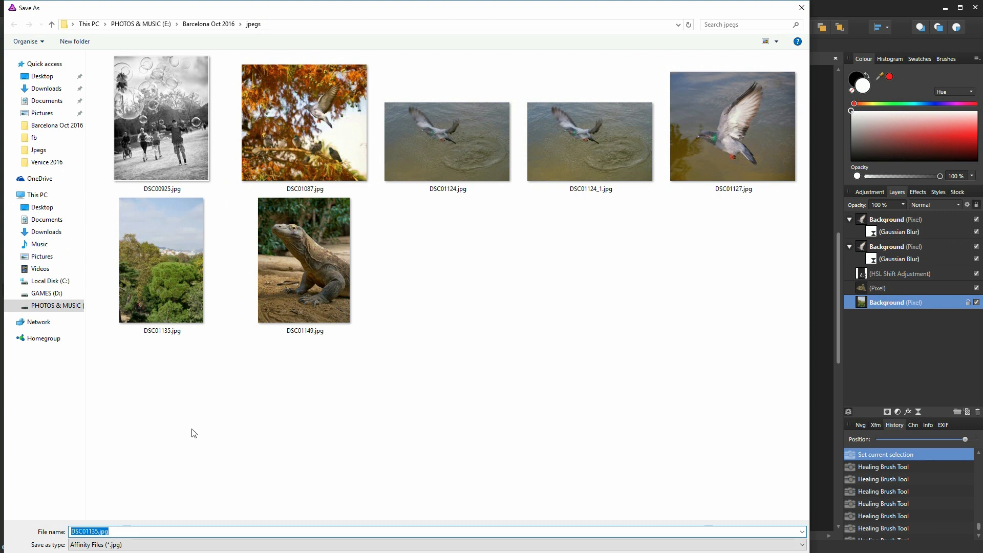
left_click(119, 532)
double_click(119, 532)
type("pu")
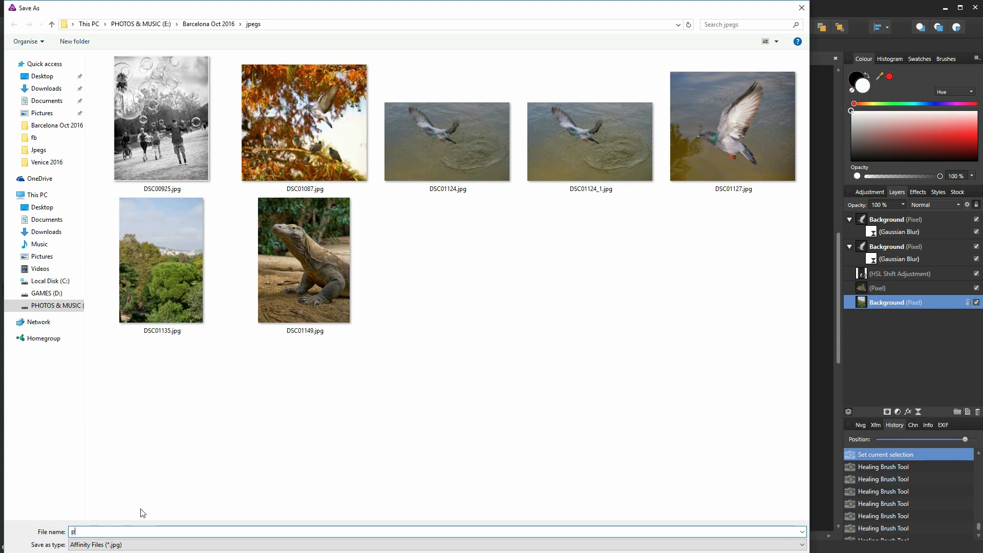
type("rple tree")
key("Return")
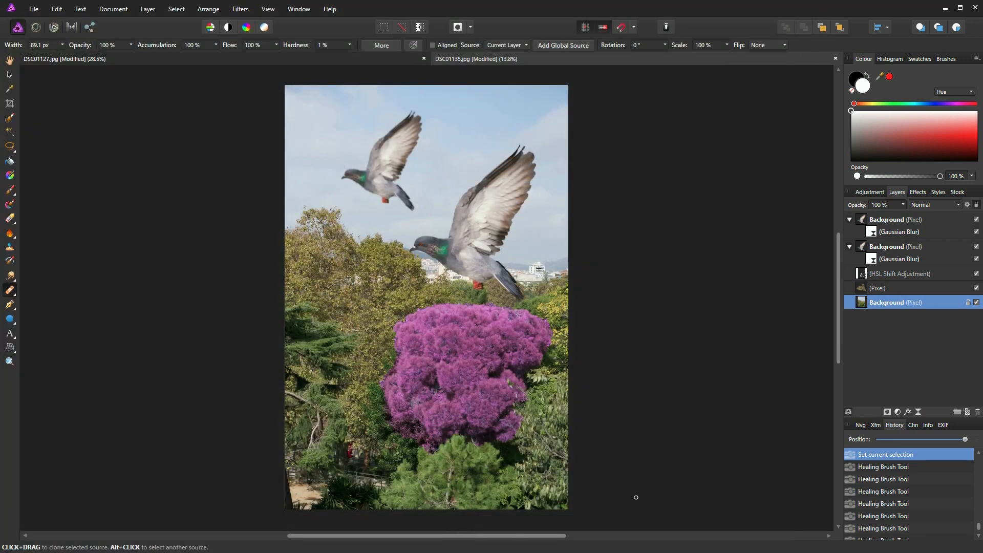